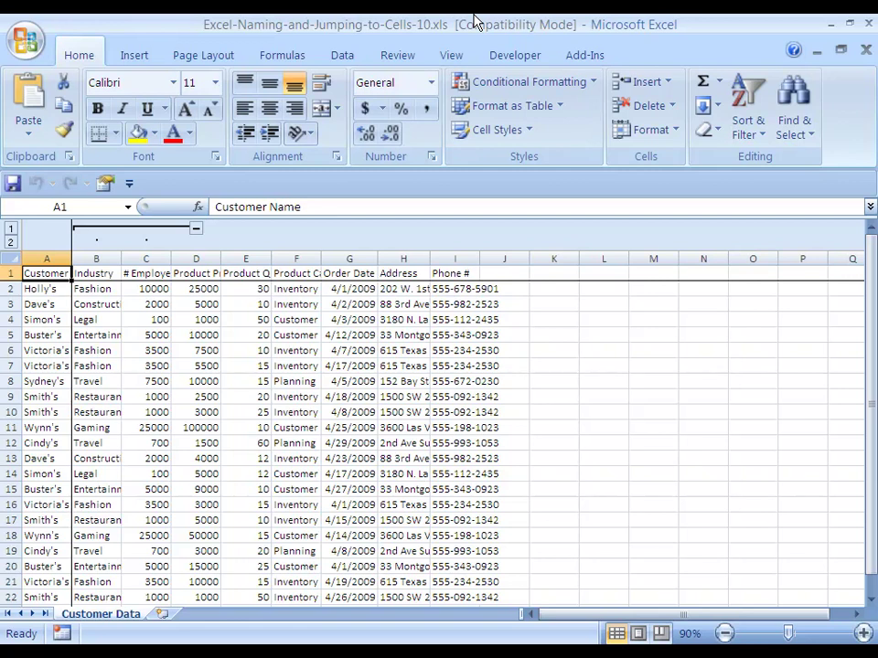
Examine the column headings and the extent of the records on the Customer Data sheet, ending back at cell A1
{"action": "key", "text": "Right"}
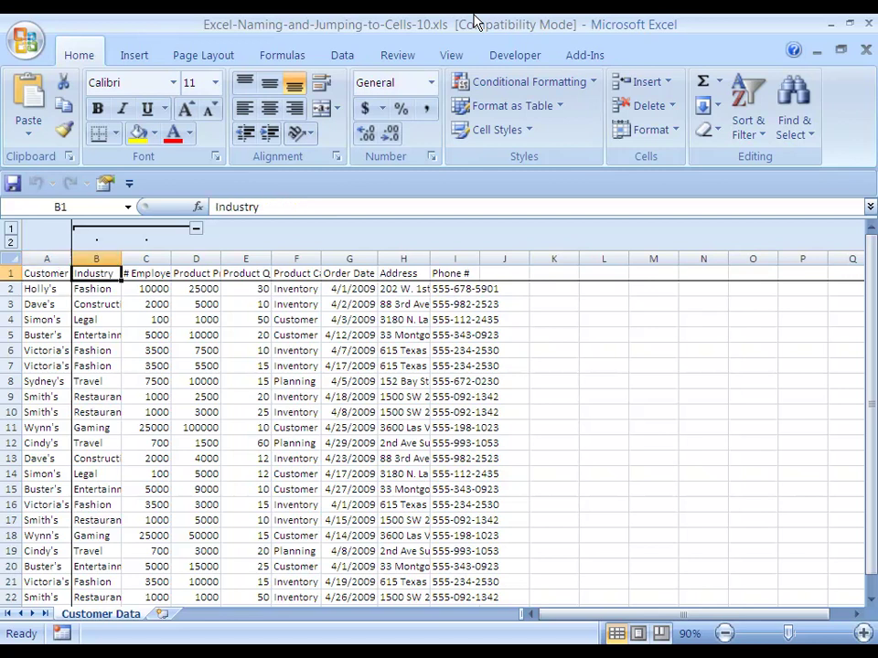
{"action": "key", "text": "ctrl+Down"}
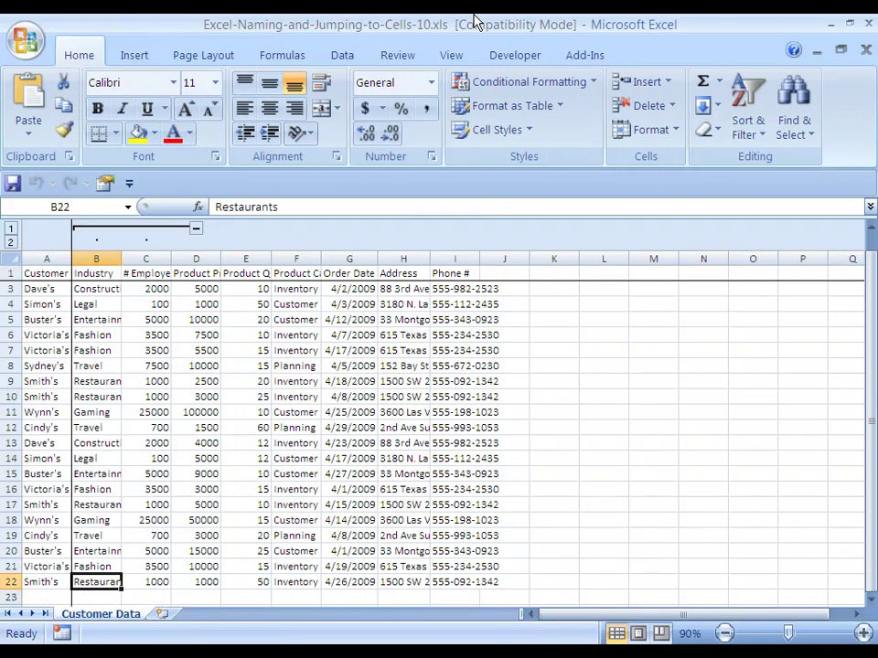
{"action": "key", "text": "ctrl+Up"}
{"action": "key", "text": "Down"}
{"action": "key", "text": "Up"}
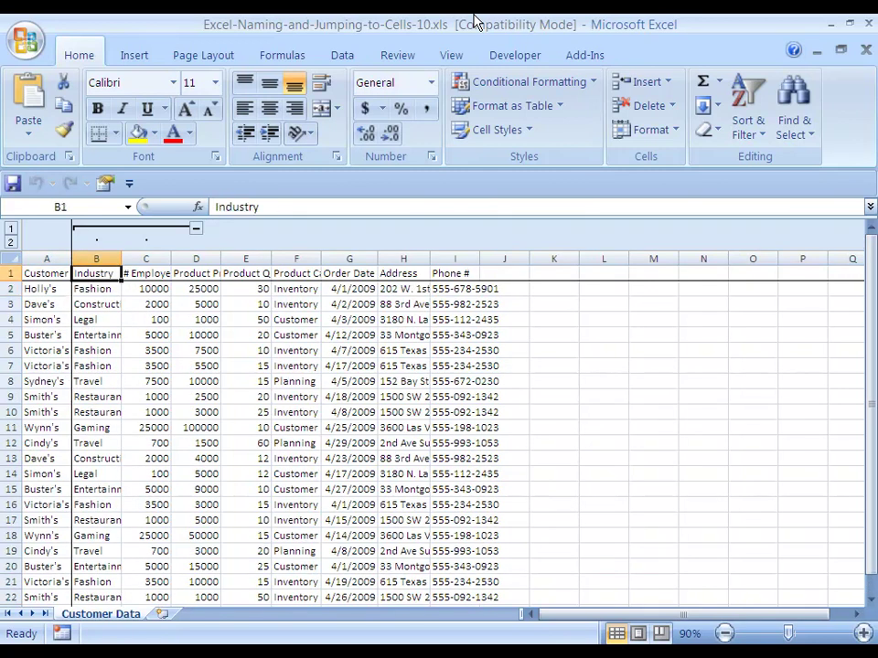
{"action": "key", "text": "Right"}
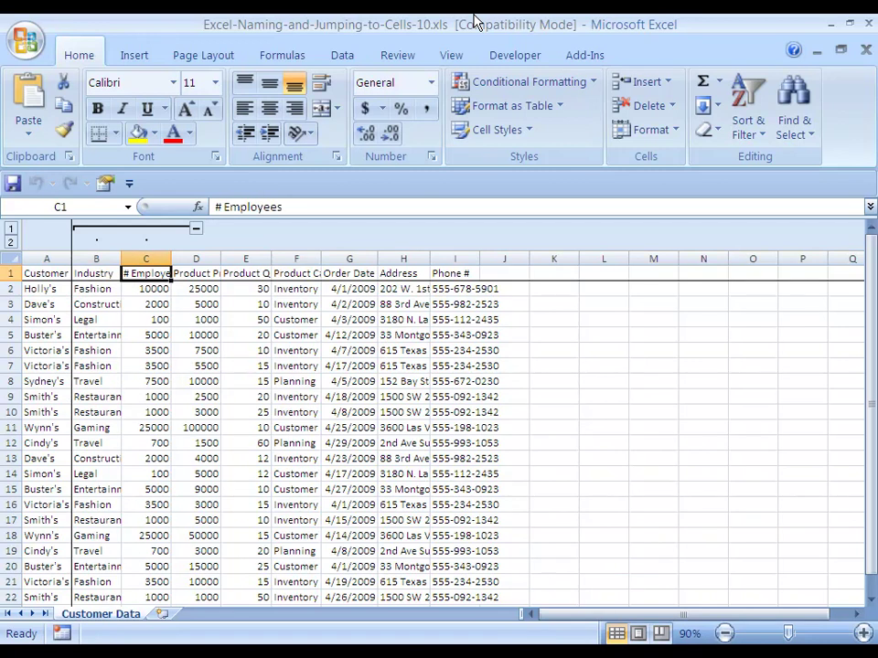
{"action": "key", "text": "Right"}
{"action": "key", "text": "Right"}
{"action": "key", "text": "Right"}
{"action": "key", "text": "Down"}
{"action": "key", "text": "Down"}
{"action": "key", "text": "Down"}
{"action": "key", "text": "Down"}
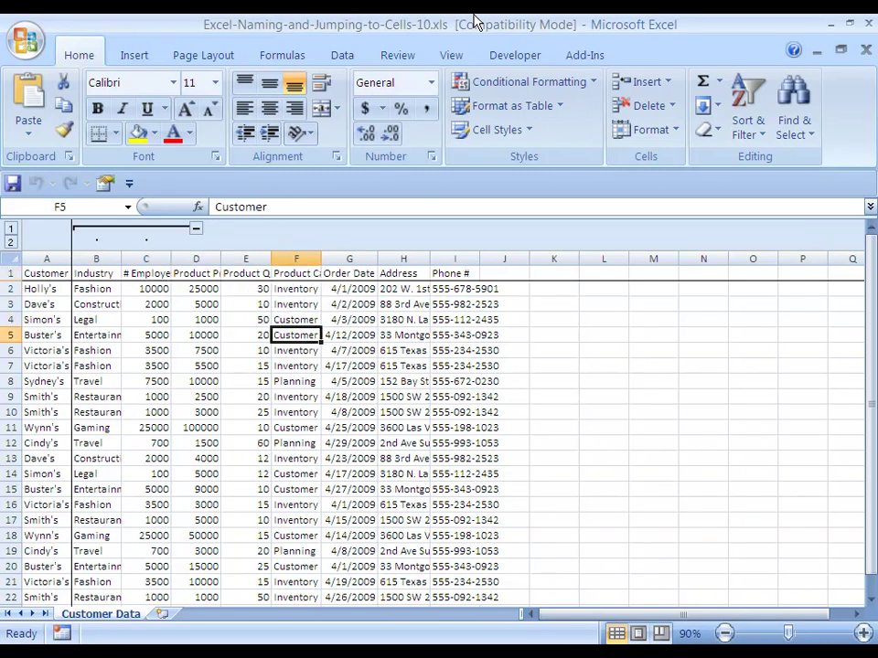
{"action": "key", "text": "ctrl+Home"}
{"action": "key", "text": "Right"}
{"action": "key", "text": "Right"}
{"action": "key", "text": "Right"}
{"action": "key", "text": "Right"}
{"action": "key", "text": "Right"}
{"action": "key", "text": "Right"}
{"action": "key", "text": "Right"}
{"action": "key", "text": "Right"}
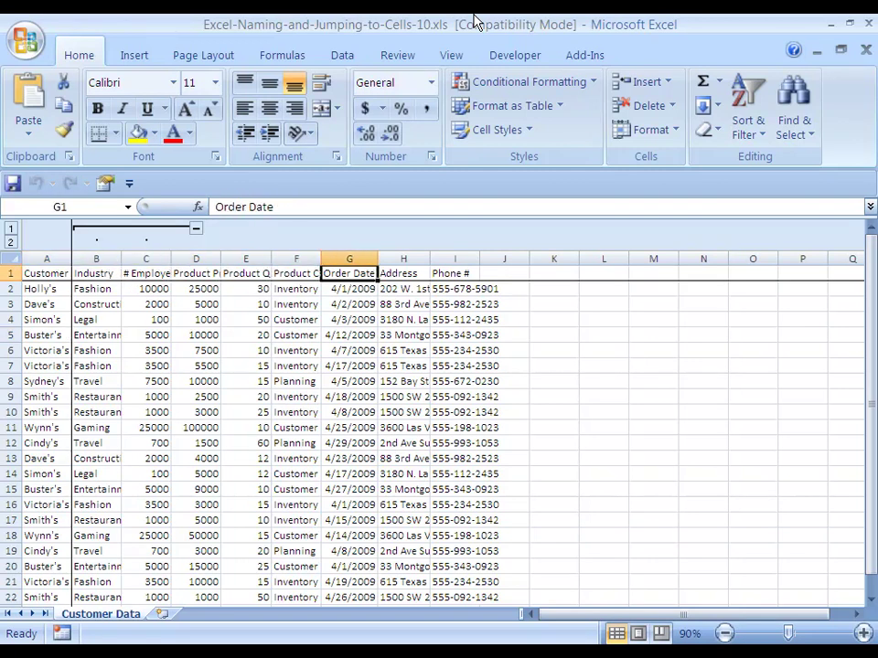
{"action": "key", "text": "ctrl+Home"}
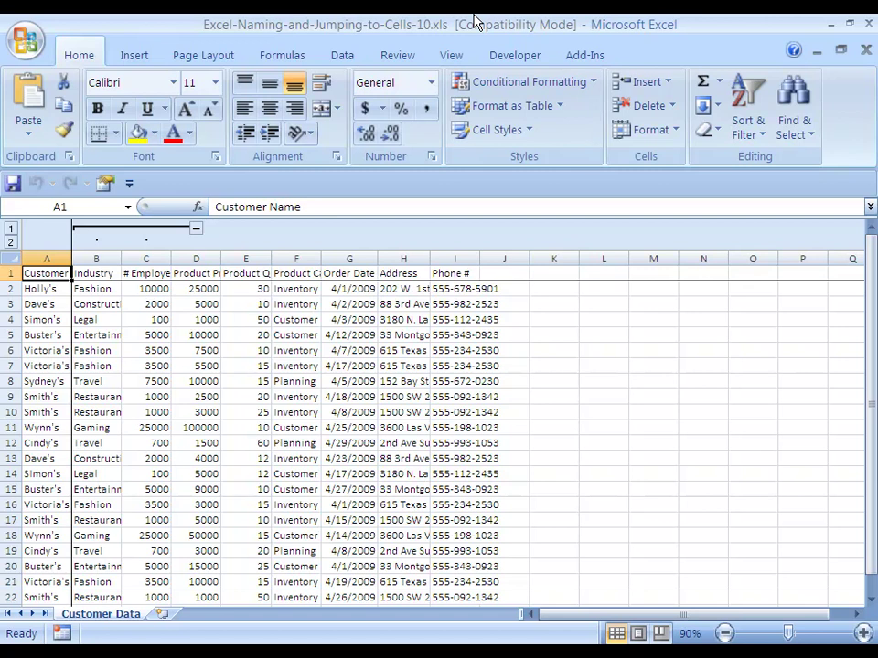
Look through the # Employees and Product Price columns, from the headings down to row 18
{"action": "key", "text": "ctrl+Down"}
{"action": "key", "text": "ctrl+Up"}
{"action": "key", "text": "Right"}
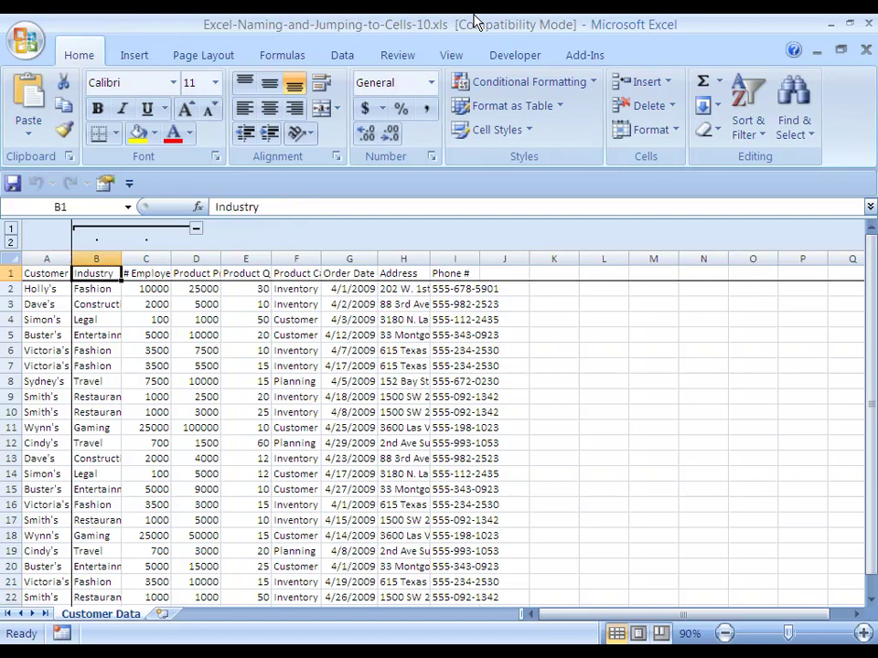
{"action": "key", "text": "Right"}
{"action": "key", "text": "Down"}
{"action": "key", "text": "Down"}
{"action": "key", "text": "Down"}
{"action": "key", "text": "Down"}
{"action": "key", "text": "Down"}
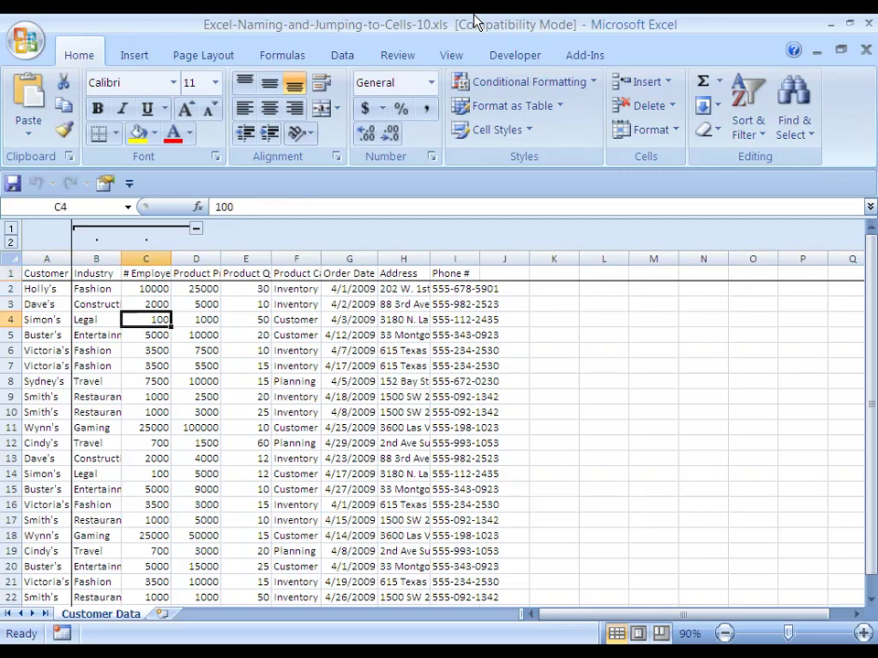
{"action": "key", "text": "Down"}
{"action": "key", "text": "Down"}
{"action": "key", "text": "Down"}
{"action": "key", "text": "Down"}
{"action": "key", "text": "Down"}
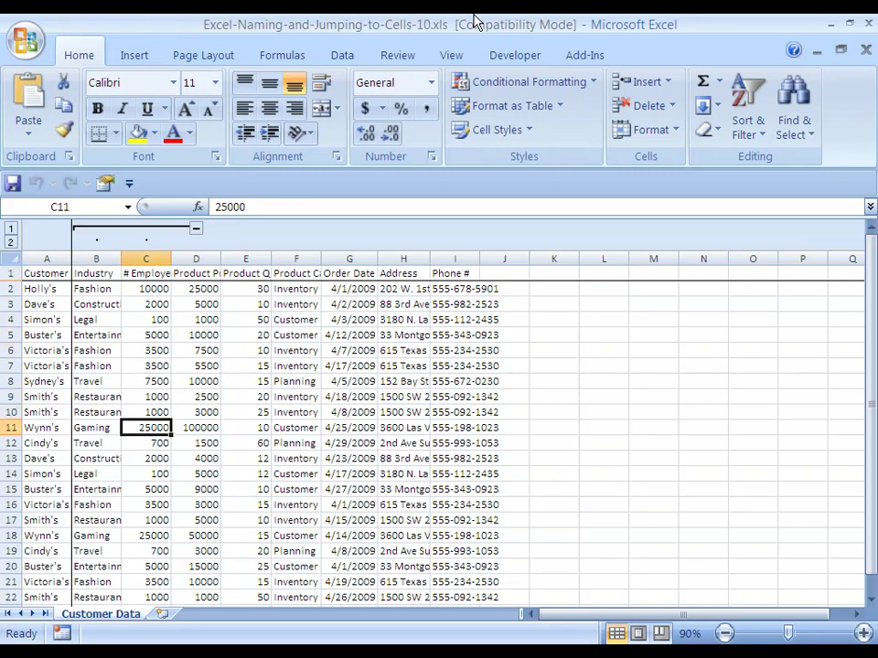
{"action": "key", "text": "Right"}
{"action": "key", "text": "Down"}
{"action": "key", "text": "Down"}
{"action": "key", "text": "Down"}
{"action": "key", "text": "Down"}
{"action": "key", "text": "Down"}
{"action": "key", "text": "Down"}
{"action": "key", "text": "Down"}
{"action": "key", "text": "Down"}
{"action": "key", "text": "Down"}
{"action": "key", "text": "Down"}
{"action": "key", "text": "Down"}
{"action": "key", "text": "Down"}
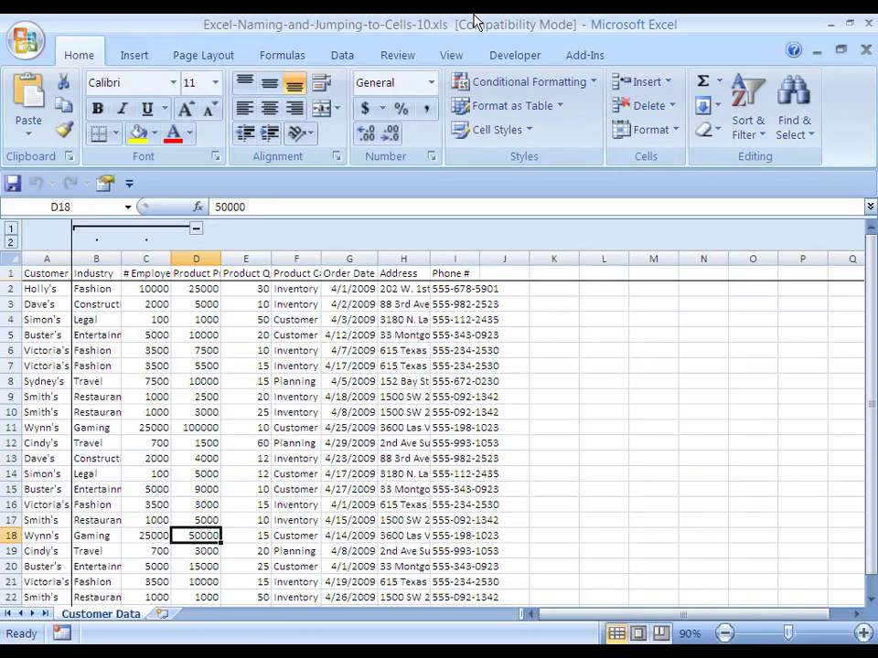
Compare the entries in the Product Price column to locate the highest price
{"action": "key", "text": "Up"}
{"action": "key", "text": "Up"}
{"action": "key", "text": "Up"}
{"action": "key", "text": "Up"}
{"action": "key", "text": "Up"}
{"action": "key", "text": "Up"}
{"action": "key", "text": "Up"}
{"action": "key", "text": "Up"}
{"action": "key", "text": "Up"}
{"action": "key", "text": "Up"}
{"action": "key", "text": "Up"}
{"action": "key", "text": "Up"}
{"action": "key", "text": "Up"}
{"action": "key", "text": "Down"}
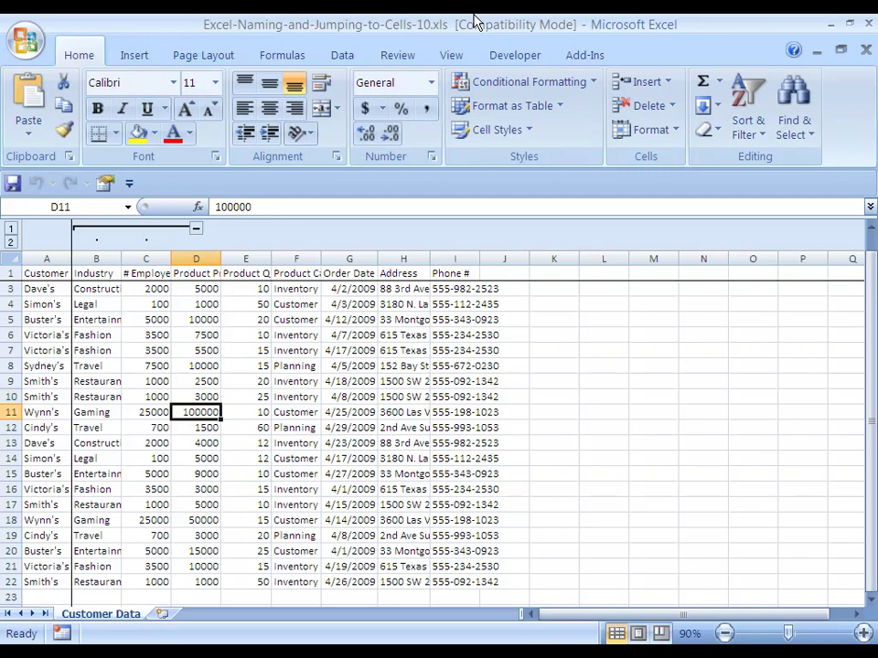
{"action": "key", "text": "Right"}
{"action": "key", "text": "Left"}
{"action": "key", "text": "ctrl+Up"}
{"action": "key", "text": "Down"}
{"action": "key", "text": "Down"}
{"action": "key", "text": "Down"}
{"action": "key", "text": "Down"}
{"action": "key", "text": "Down"}
{"action": "key", "text": "Down"}
{"action": "key", "text": "Down"}
{"action": "key", "text": "Down"}
{"action": "key", "text": "Down"}
{"action": "key", "text": "Down"}
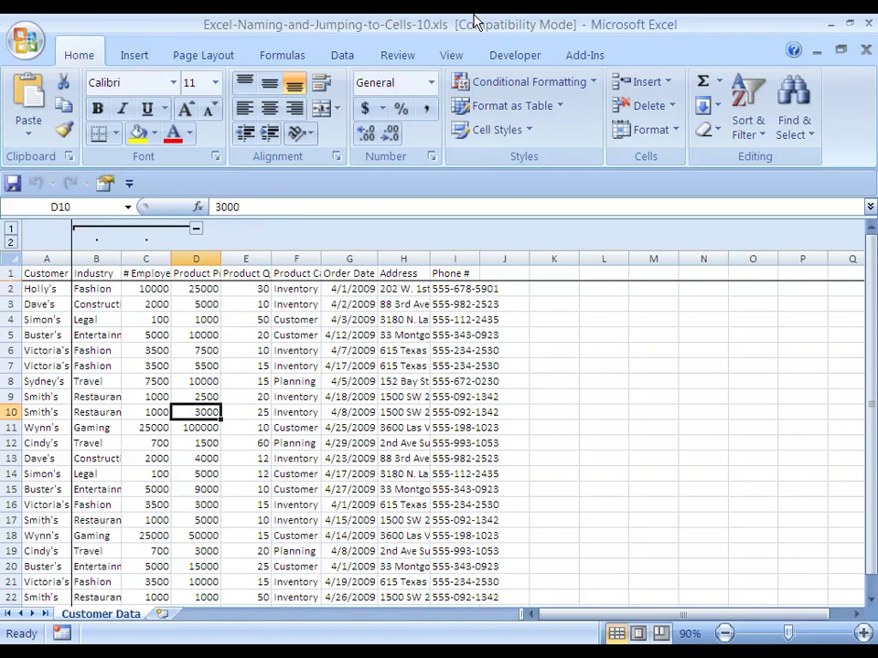
Define the name TOP_PRICE with Workbook scope for cell D11, the highest product price
{"action": "key", "text": "Left"}
{"action": "key", "text": "Home"}
{"action": "key", "text": "Right"}
{"action": "key", "text": "Right"}
{"action": "key", "text": "Right"}
{"action": "key", "text": "Right"}
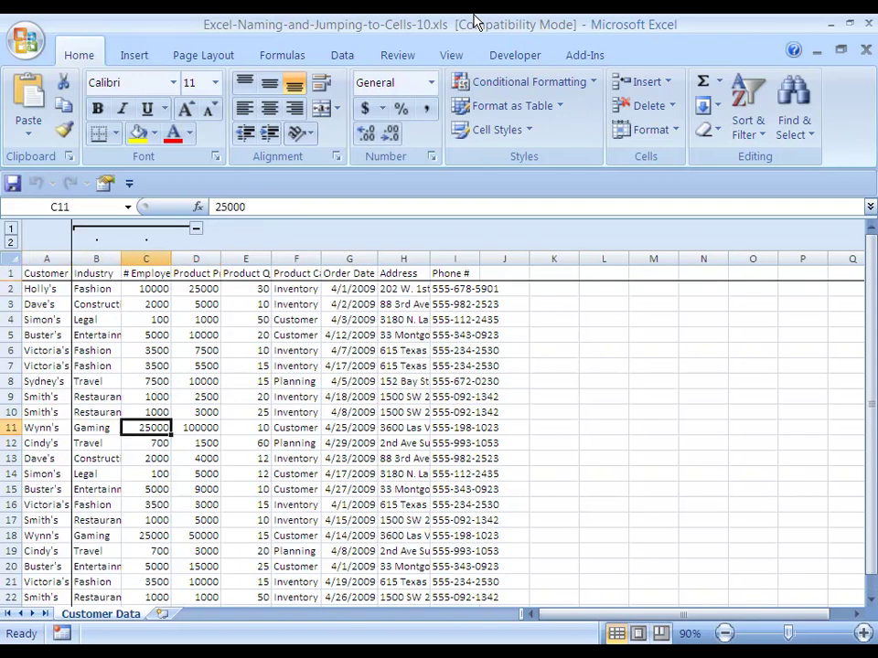
{"action": "key", "text": "Left"}
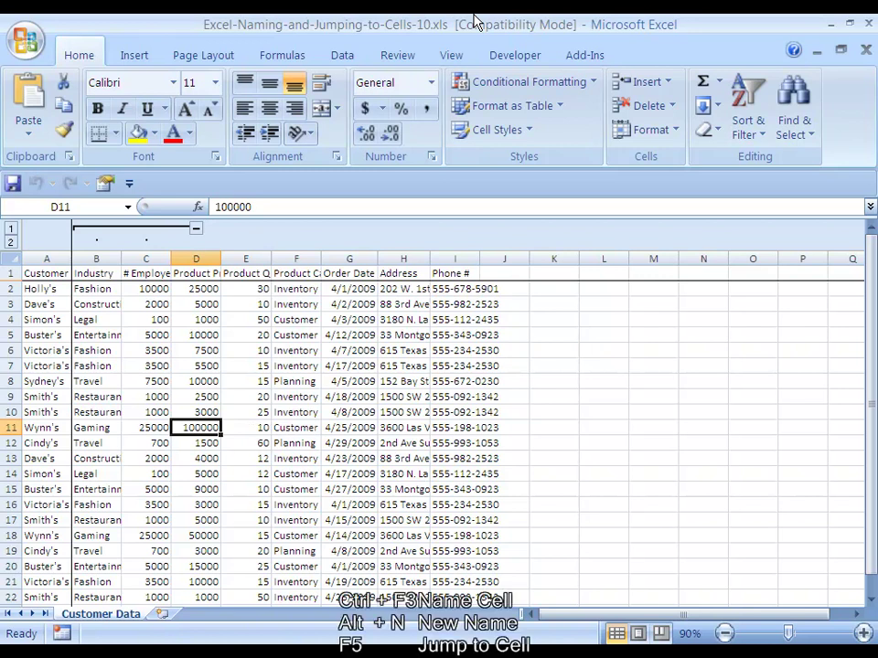
{"action": "key", "text": "ctrl+F3"}
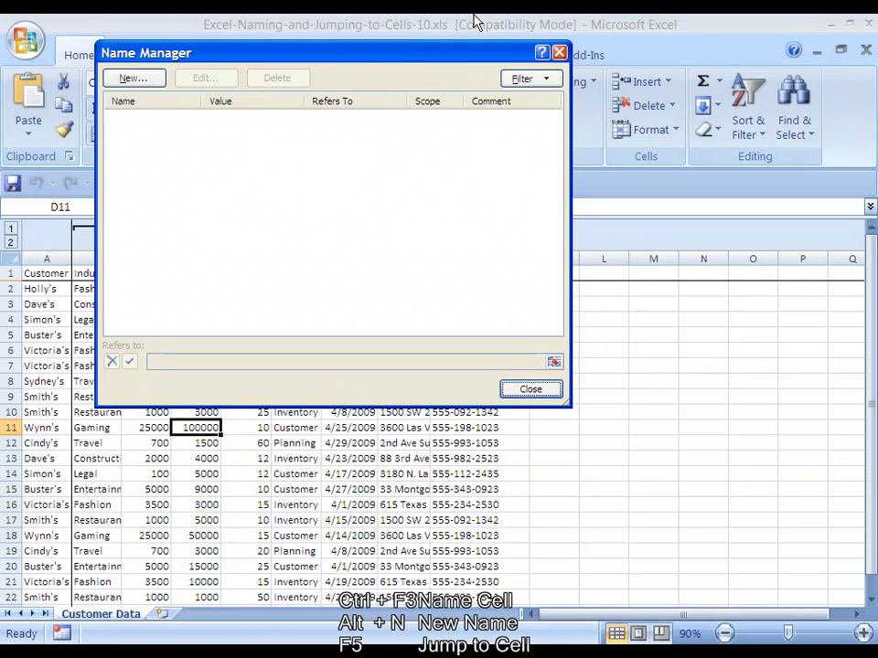
{"action": "key", "text": "alt+n"}
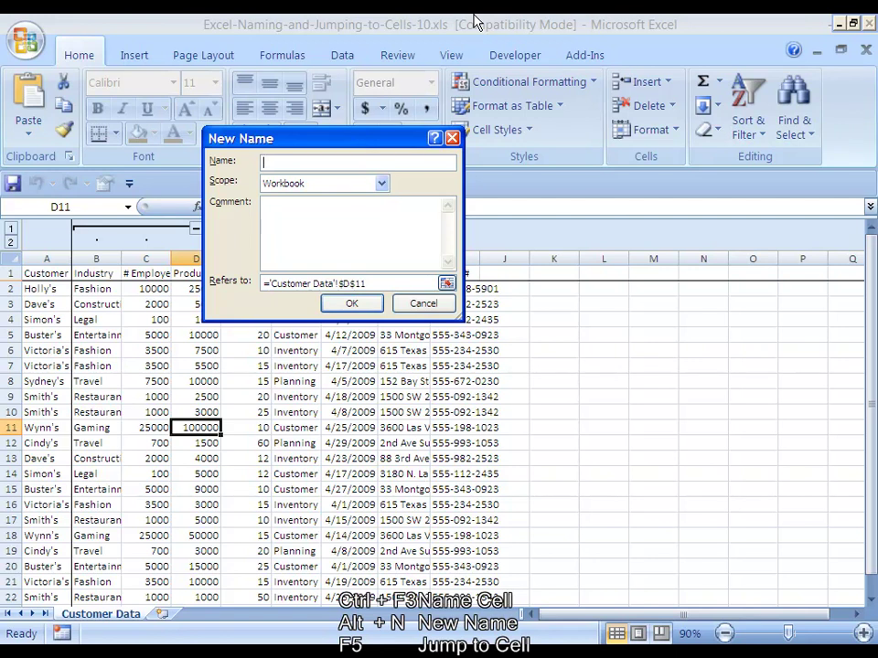
{"action": "key", "text": "Tab"}
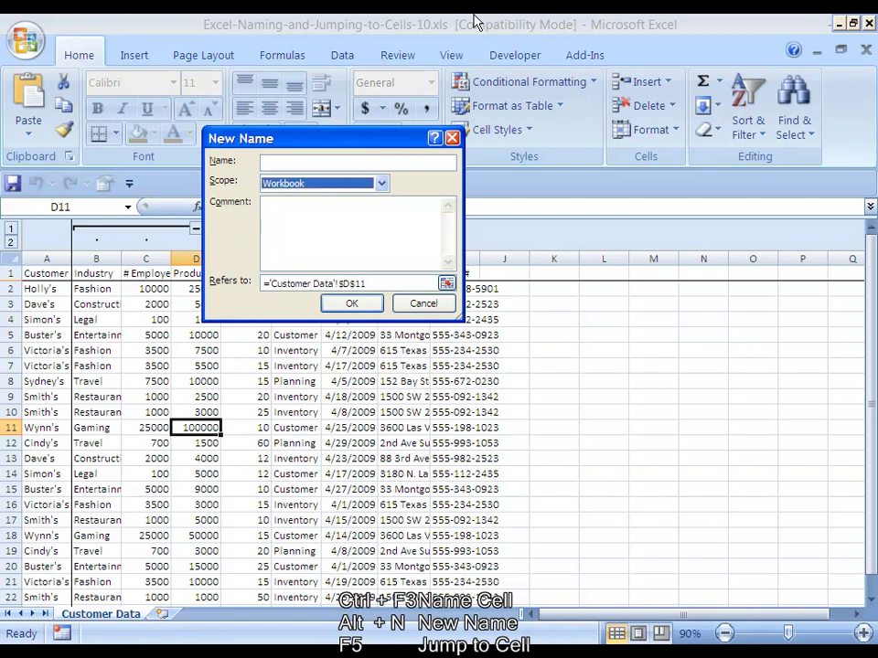
{"action": "key", "text": "alt+Down"}
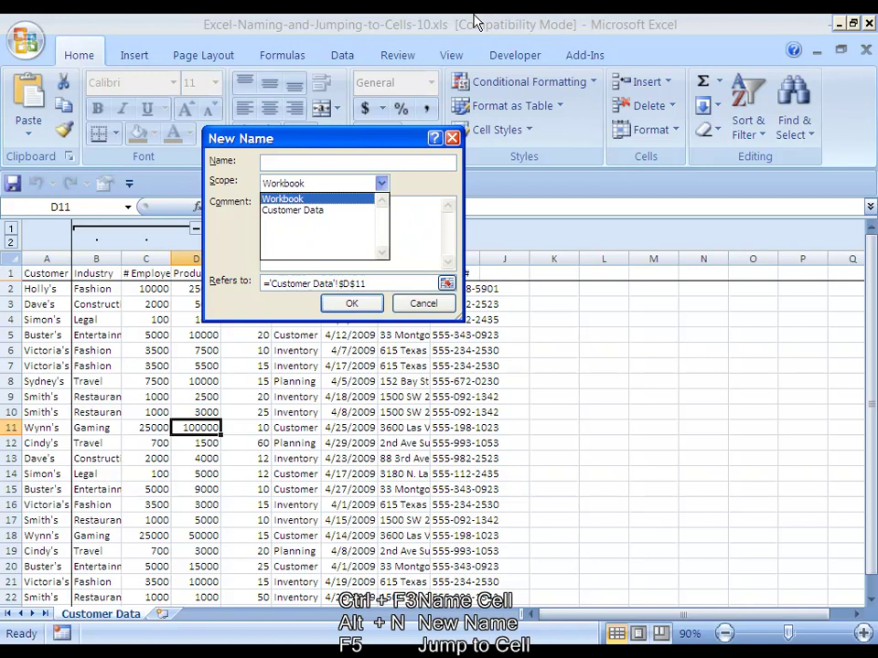
{"action": "key", "text": "Down"}
{"action": "key", "text": "Up"}
{"action": "key", "text": "Return"}
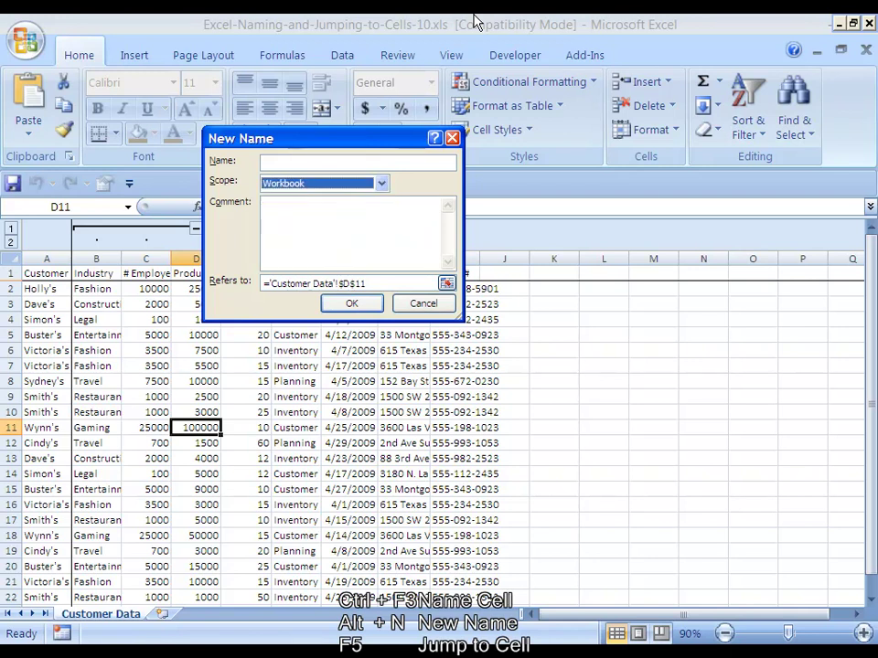
{"action": "key", "text": "shift+Tab"}
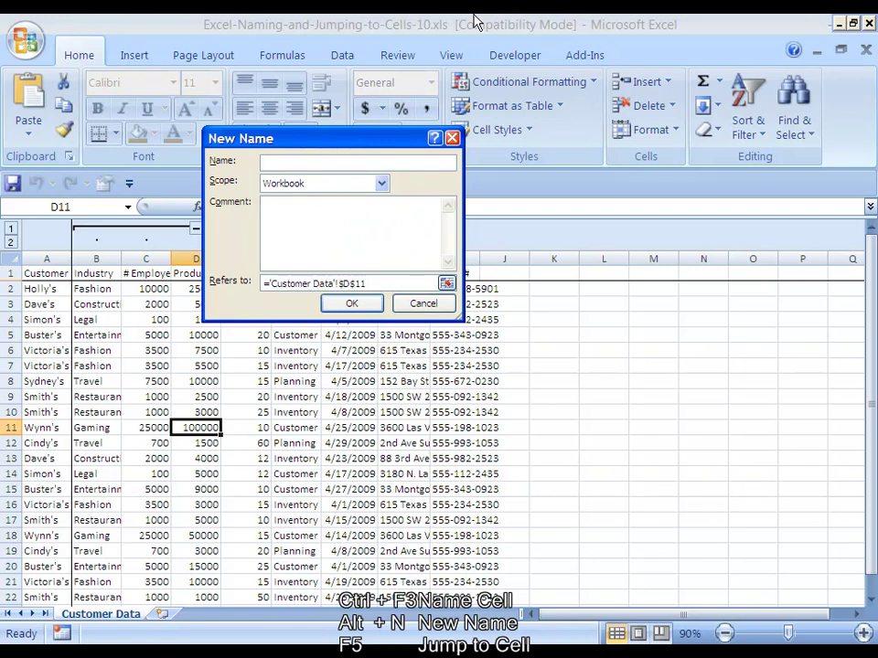
{"action": "type", "text": "TOP_PRICE"}
{"action": "key", "text": "Return"}
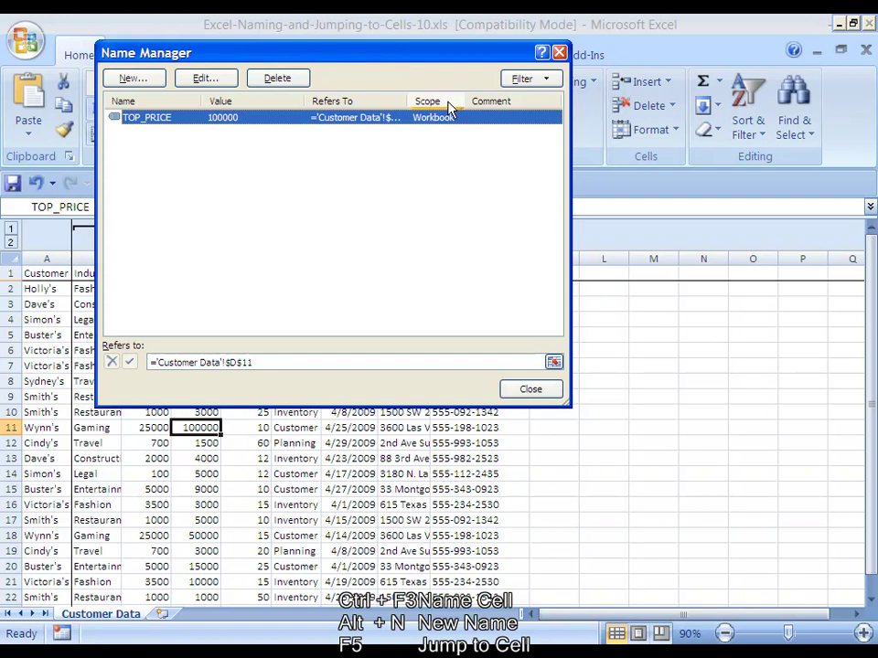
Widen the Refers To column in the Name Manager, close it, and check D11's entry in the Name Box
{"action": "left_click_drag", "start_coordinate": [409, 101], "coordinate": [423, 100]}
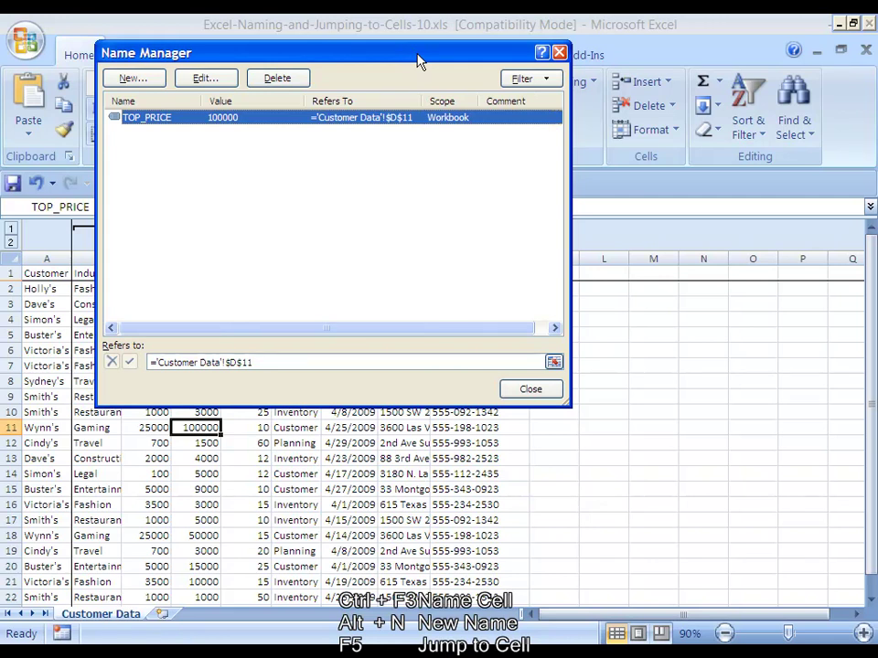
{"action": "key", "text": "Escape"}
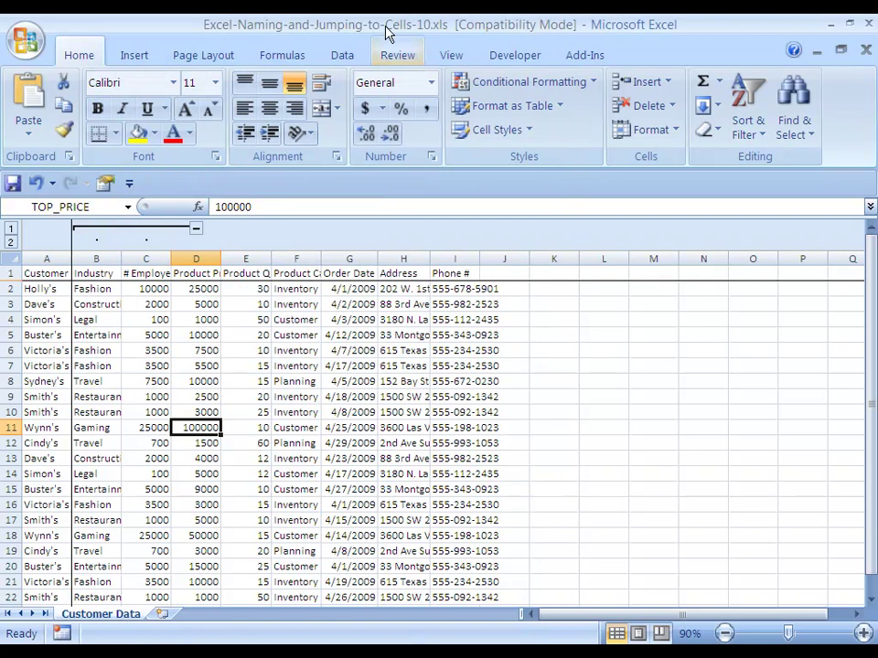
{"action": "left_click", "coordinate": [68, 206]}
{"action": "left_click", "coordinate": [117, 208]}
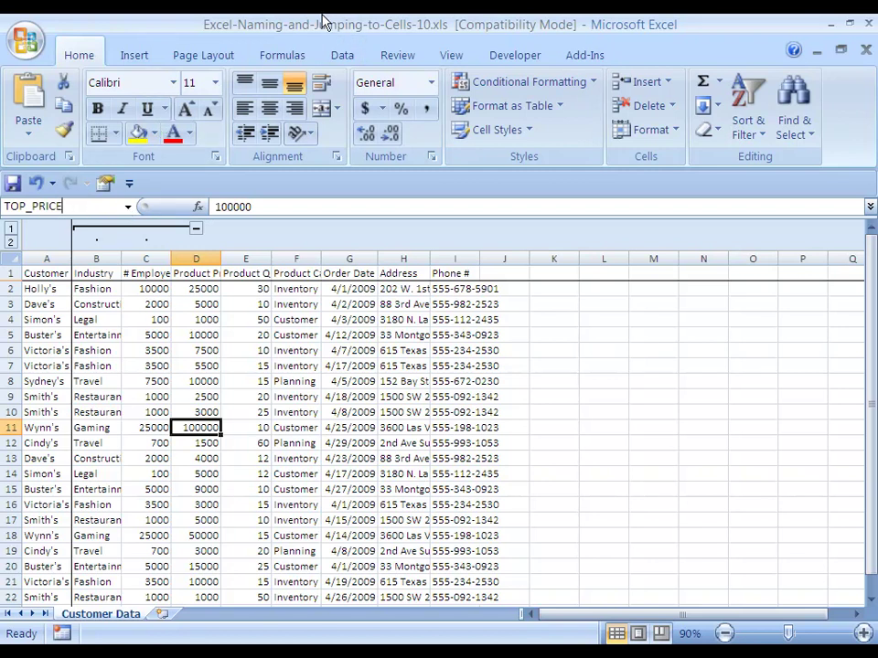
{"action": "key", "text": "Return"}
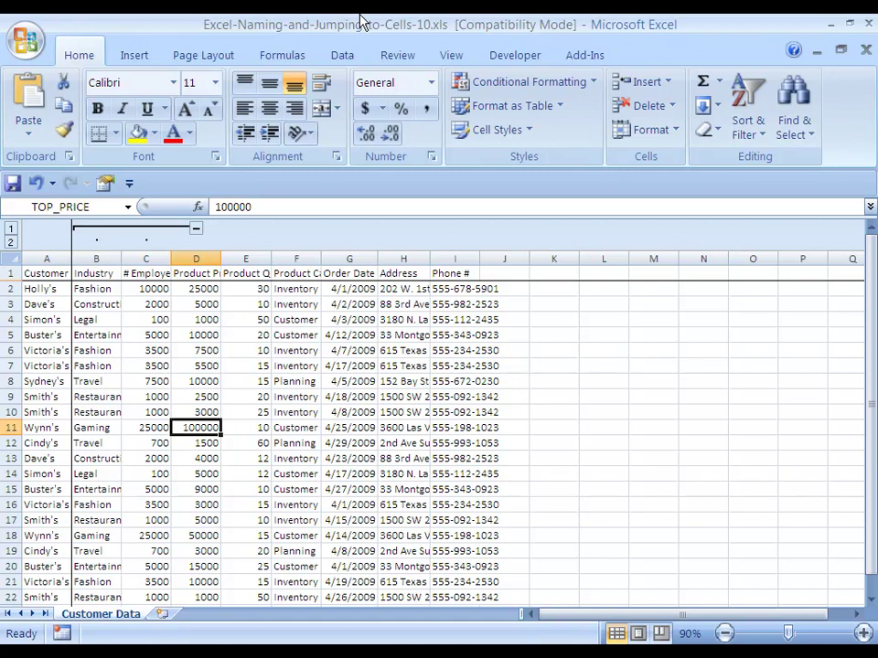
Move the selection away from the named cell to empty cell G33, below the customer data
{"action": "key", "text": "ctrl+Down"}
{"action": "key", "text": "Down"}
{"action": "key", "text": "Down"}
{"action": "key", "text": "Down"}
{"action": "key", "text": "Down"}
{"action": "key", "text": "Down"}
{"action": "key", "text": "Down"}
{"action": "key", "text": "Down"}
{"action": "key", "text": "Down"}
{"action": "key", "text": "Down"}
{"action": "key", "text": "Down"}
{"action": "key", "text": "Down"}
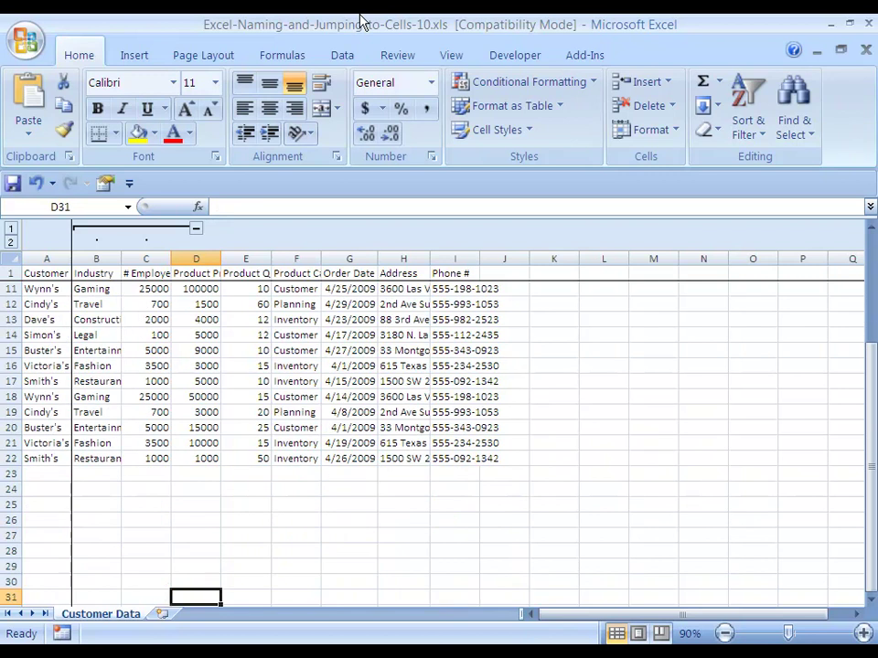
{"action": "key", "text": "Right"}
{"action": "key", "text": "Right"}
{"action": "key", "text": "Right"}
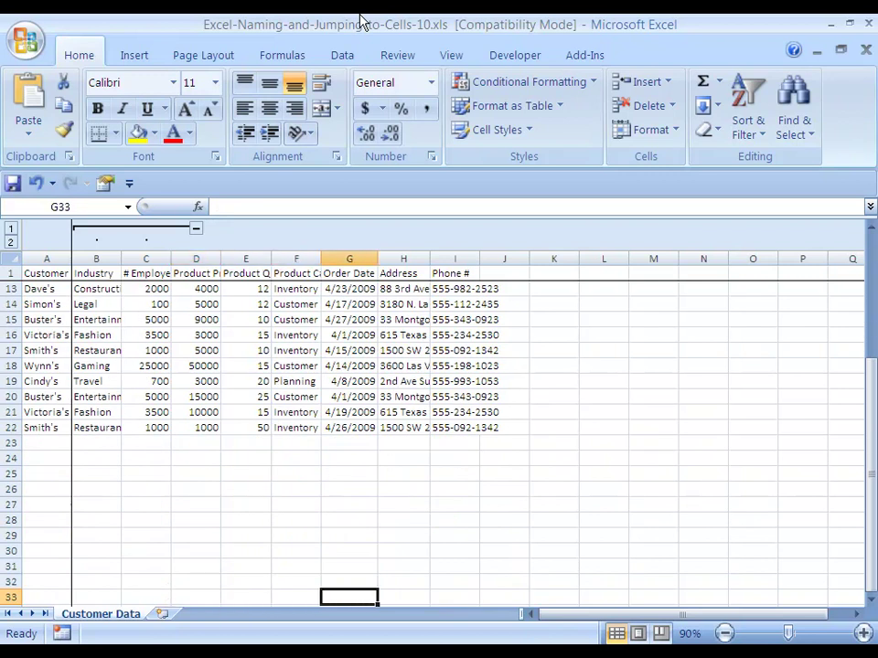
Jump back to the named cell TOP_PRICE using Go To
{"action": "key", "text": "F5"}
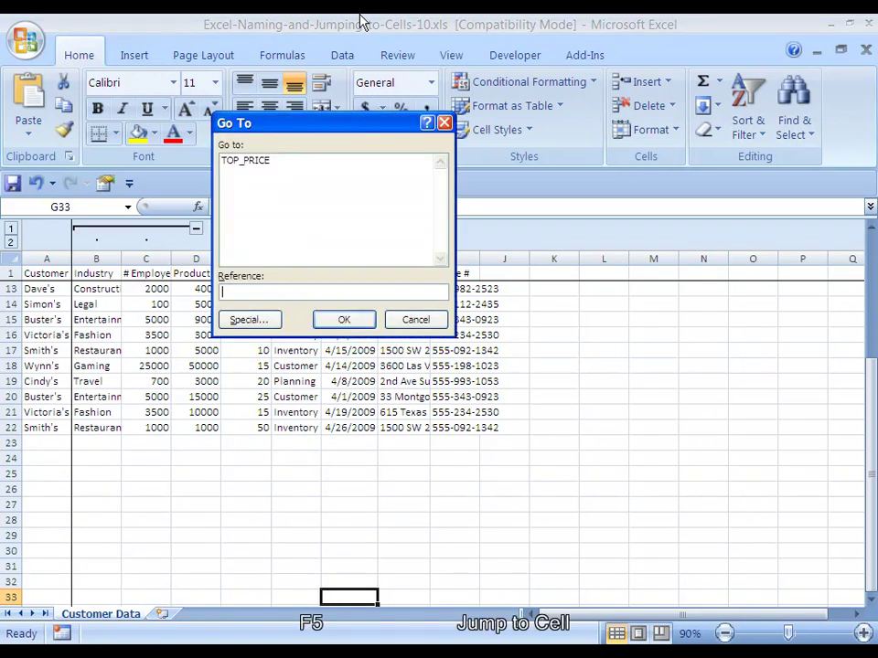
{"action": "key", "text": "shift+Tab"}
{"action": "key", "text": "Down"}
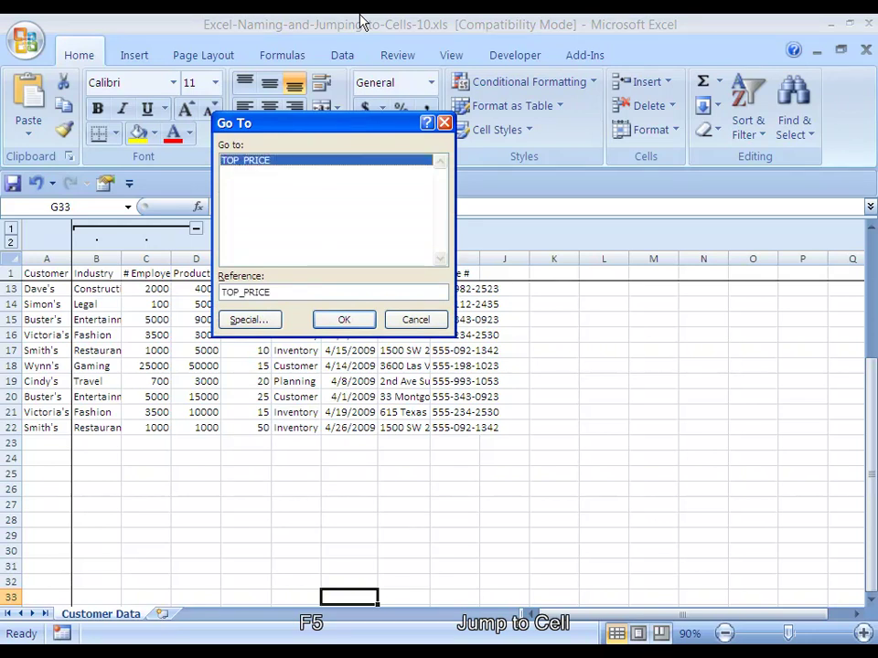
{"action": "key", "text": "Return"}
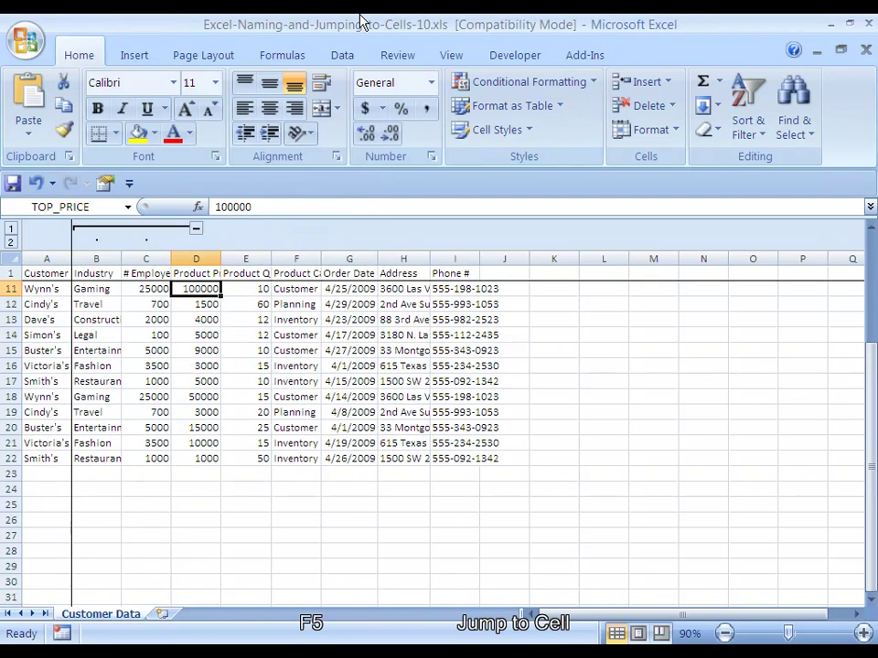
Check the name suggested for cell D2 in a new name definition, and cancel the definition
{"action": "key", "text": "ctrl+Up"}
{"action": "key", "text": "Down"}
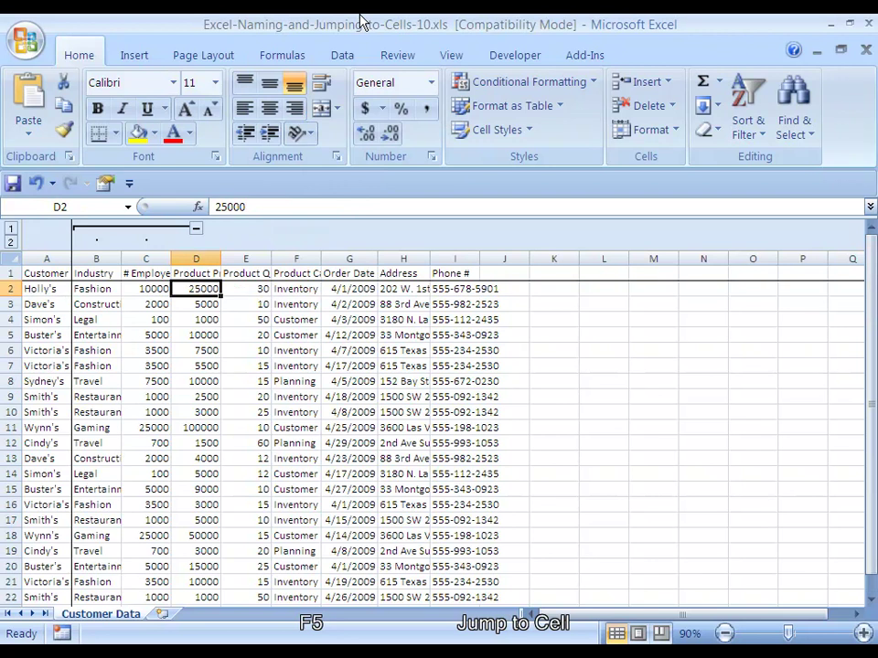
{"action": "key", "text": "Right"}
{"action": "key", "text": "Left"}
{"action": "key", "text": "ctrl+F3"}
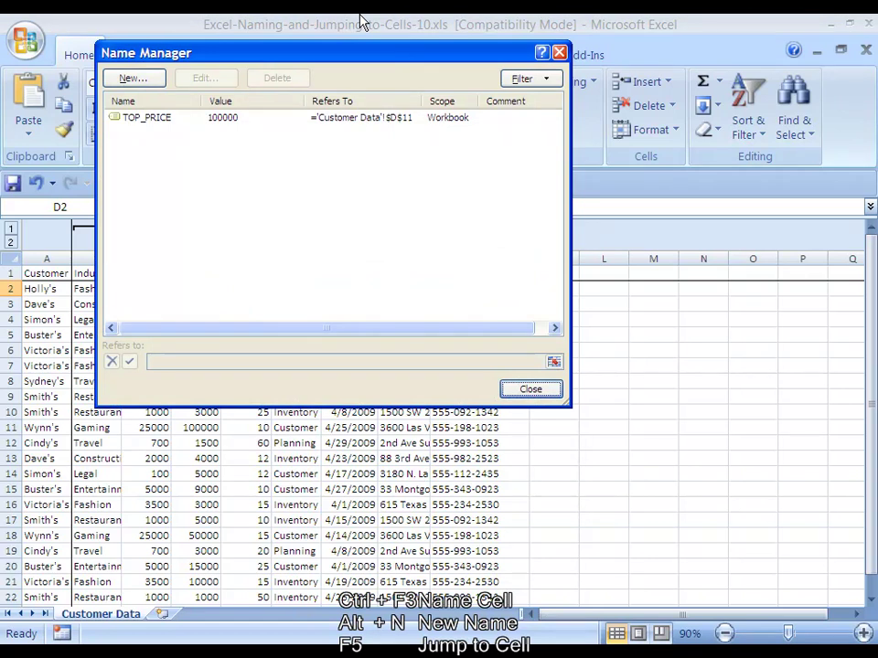
{"action": "key", "text": "alt+n"}
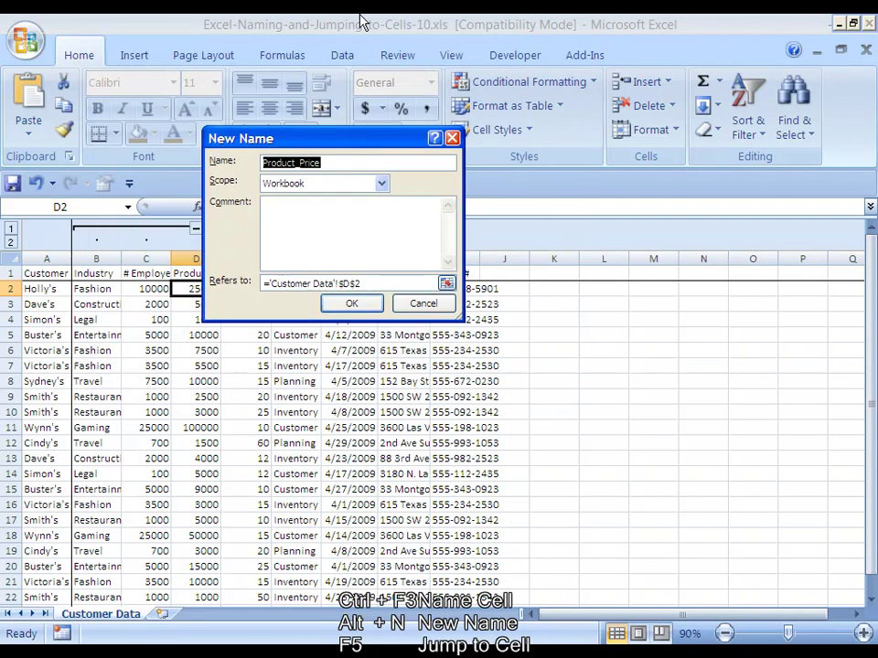
{"action": "key", "text": "Escape"}
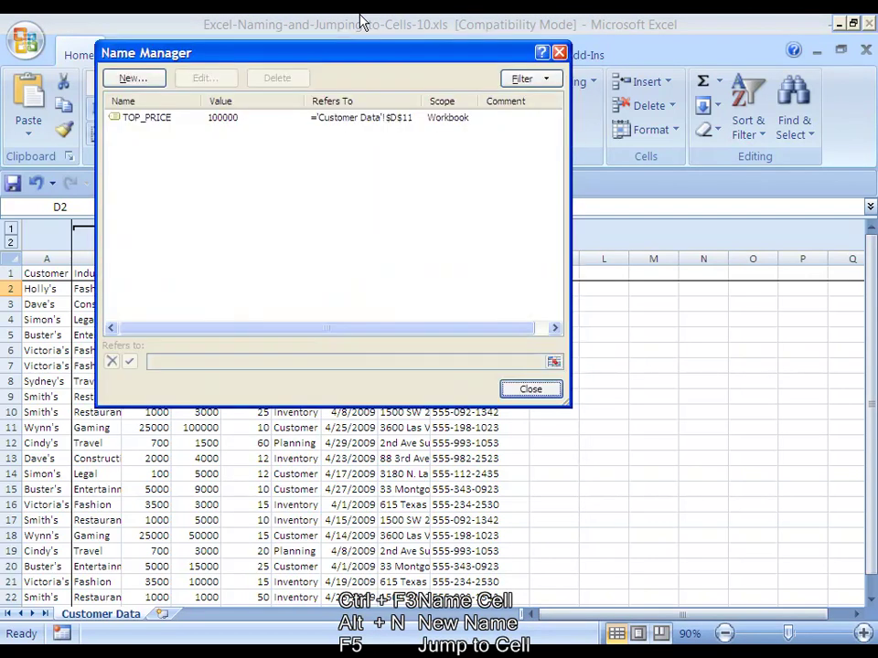
Close the Name Manager and move the selection away from the data to the sheet's last cell, IV65536
{"action": "key", "text": "Escape"}
{"action": "key", "text": "Right"}
{"action": "key", "text": "Right"}
{"action": "key", "text": "Right"}
{"action": "key", "text": "Right"}
{"action": "key", "text": "Right"}
{"action": "key", "text": "Right"}
{"action": "key", "text": "Right"}
{"action": "key", "text": "Right"}
{"action": "key", "text": "Right"}
{"action": "key", "text": "Right"}
{"action": "key", "text": "Right"}
{"action": "key", "text": "Right"}
{"action": "key", "text": "Right"}
{"action": "key", "text": "Right"}
{"action": "key", "text": "Right"}
{"action": "key", "text": "Right"}
{"action": "key", "text": "Right"}
{"action": "key", "text": "Right"}
{"action": "key", "text": "Right"}
{"action": "key", "text": "Right"}
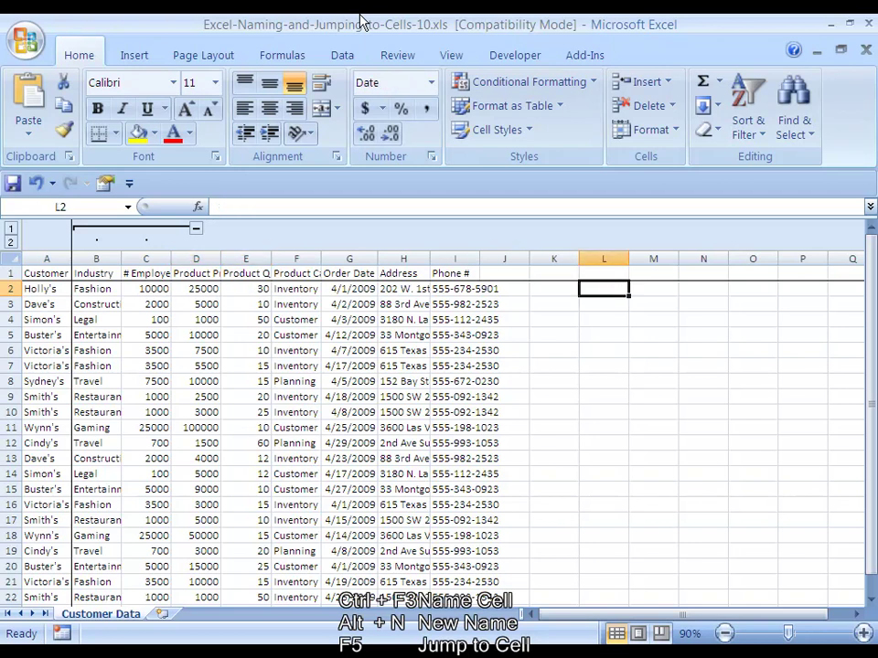
{"action": "key", "text": "Right"}
{"action": "key", "text": "Right"}
{"action": "key", "text": "Right"}
{"action": "key", "text": "Right"}
{"action": "key", "text": "Right"}
{"action": "key", "text": "Right"}
{"action": "key", "text": "Right"}
{"action": "key", "text": "Right"}
{"action": "key", "text": "Right"}
{"action": "key", "text": "Right"}
{"action": "key", "text": "Right"}
{"action": "key", "text": "Right"}
{"action": "key", "text": "Right"}
{"action": "key", "text": "Right"}
{"action": "key", "text": "ctrl+Right"}
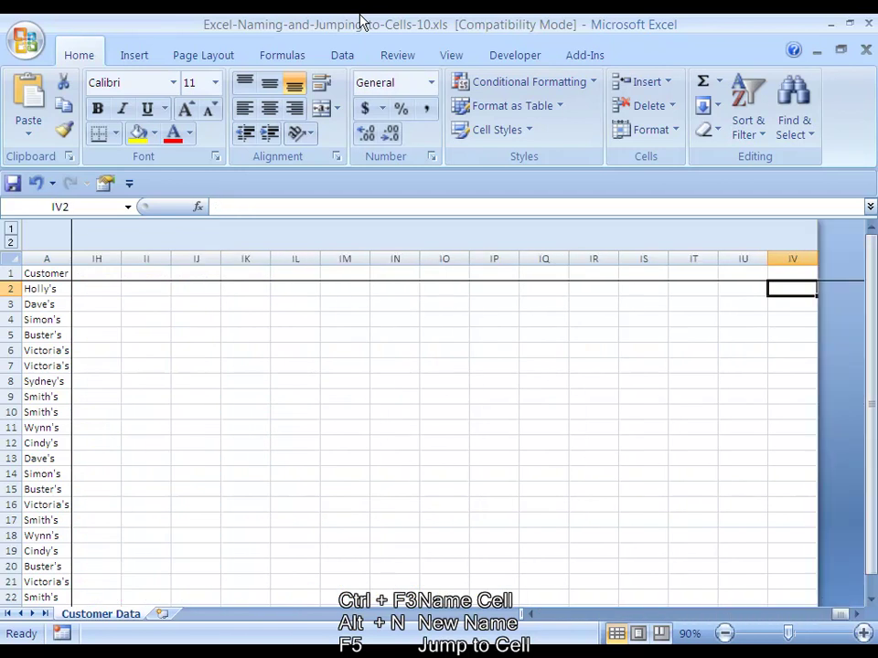
{"action": "key", "text": "ctrl+Down"}
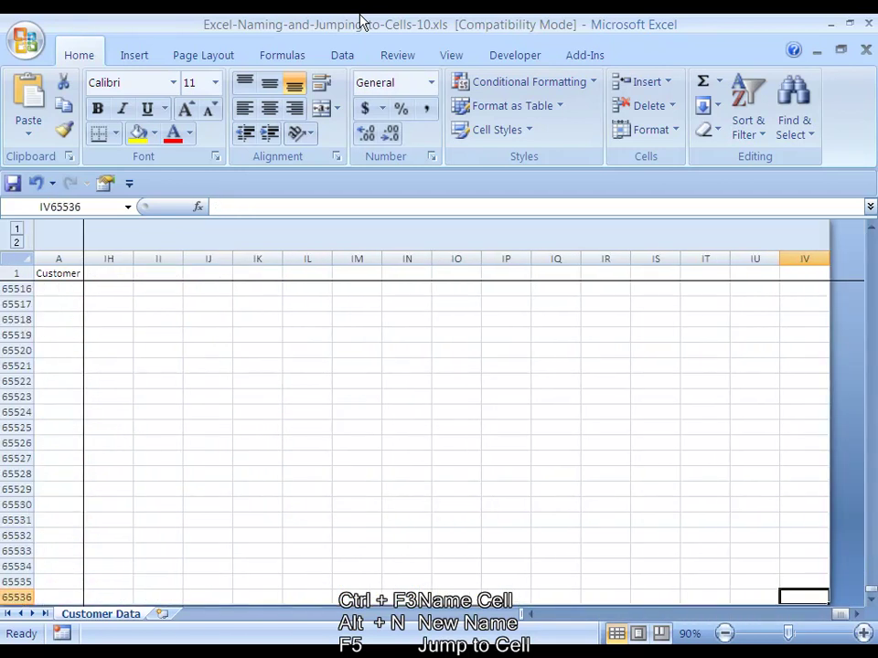
Jump from the sheet's last cell back to the named cell TOP_PRICE using Go To
{"action": "key", "text": "F5"}
{"action": "key", "text": "shift+Tab"}
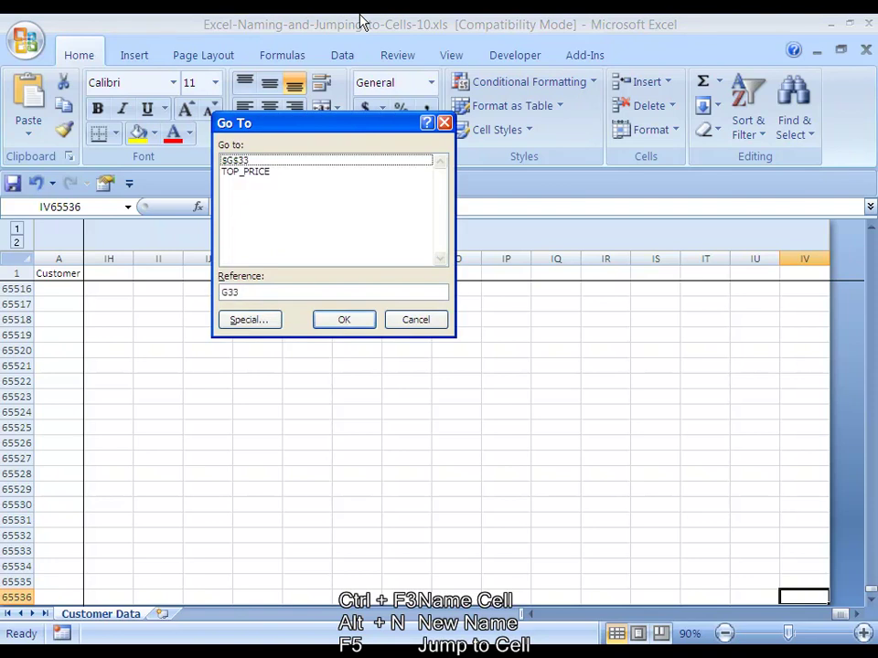
{"action": "key", "text": "Down"}
{"action": "key", "text": "Down"}
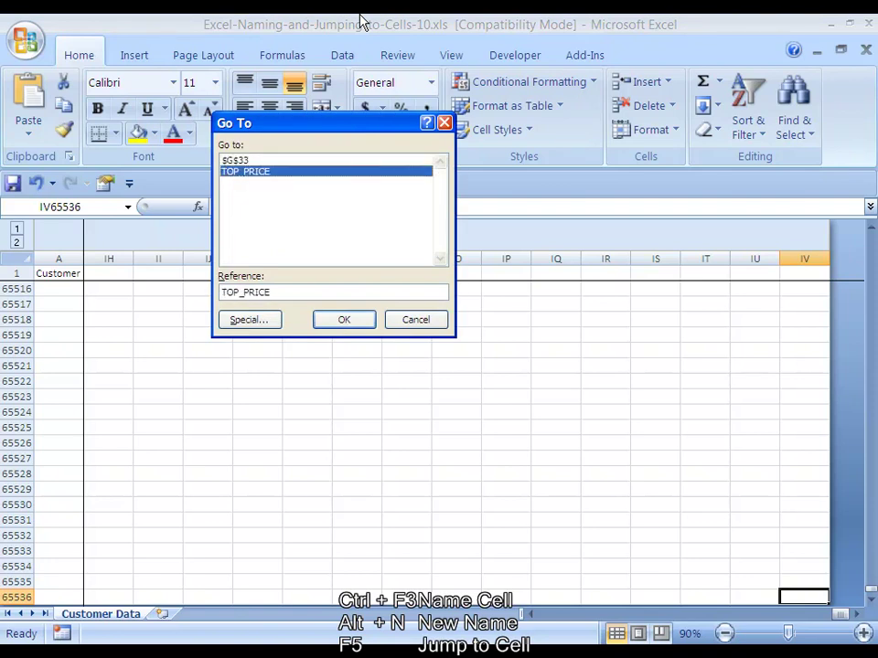
{"action": "key", "text": "Return"}
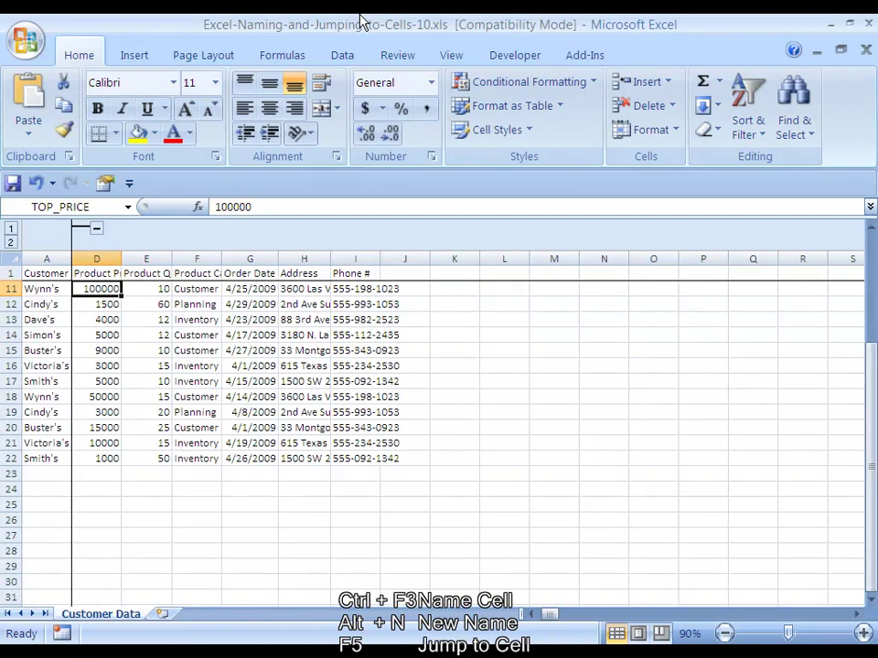
Move the selection from the named cell up to the Customer Name heading in A1
{"action": "key", "text": "Left"}
{"action": "key", "text": "Left"}
{"action": "key", "text": "Left"}
{"action": "key", "text": "Up"}
{"action": "key", "text": "Up"}
{"action": "key", "text": "Up"}
{"action": "key", "text": "Up"}
{"action": "key", "text": "Up"}
{"action": "key", "text": "Up"}
{"action": "key", "text": "Up"}
{"action": "key", "text": "Up"}
{"action": "key", "text": "Up"}
{"action": "key", "text": "Up"}
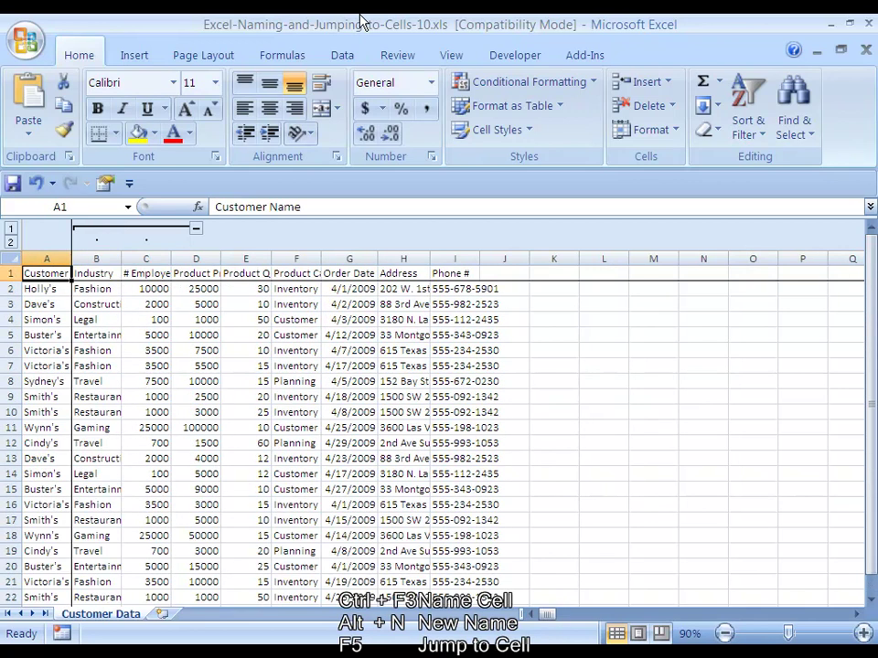
Find the highest product price in D11 again by stepping through the cells, and return to the Product Price heading in D1
{"action": "key", "text": "Down"}
{"action": "key", "text": "Down"}
{"action": "key", "text": "Down"}
{"action": "key", "text": "Down"}
{"action": "key", "text": "Down"}
{"action": "key", "text": "Down"}
{"action": "key", "text": "Down"}
{"action": "key", "text": "Down"}
{"action": "key", "text": "Down"}
{"action": "key", "text": "Down"}
{"action": "key", "text": "Down"}
{"action": "key", "text": "Right"}
{"action": "key", "text": "Right"}
{"action": "key", "text": "Right"}
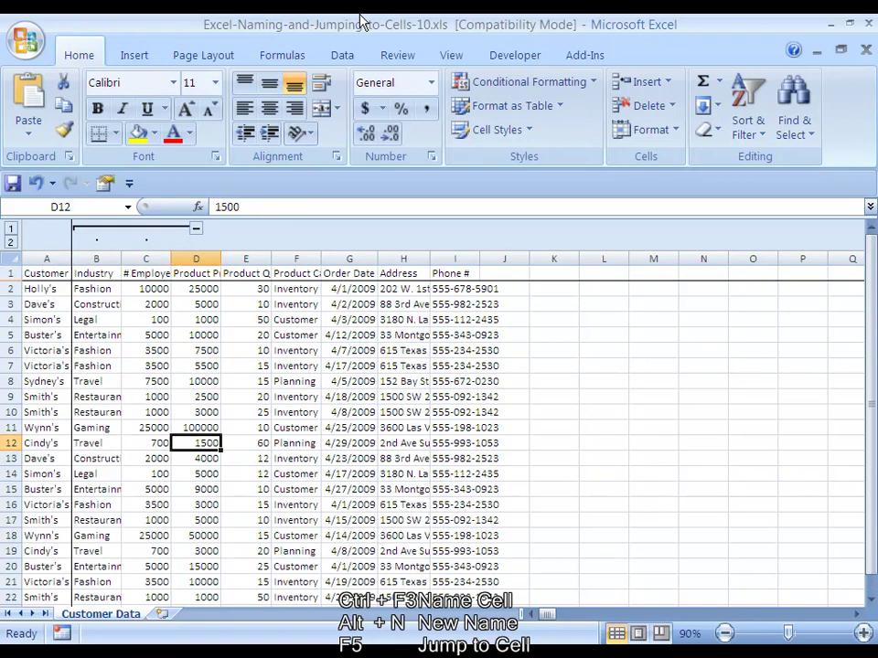
{"action": "key", "text": "Up"}
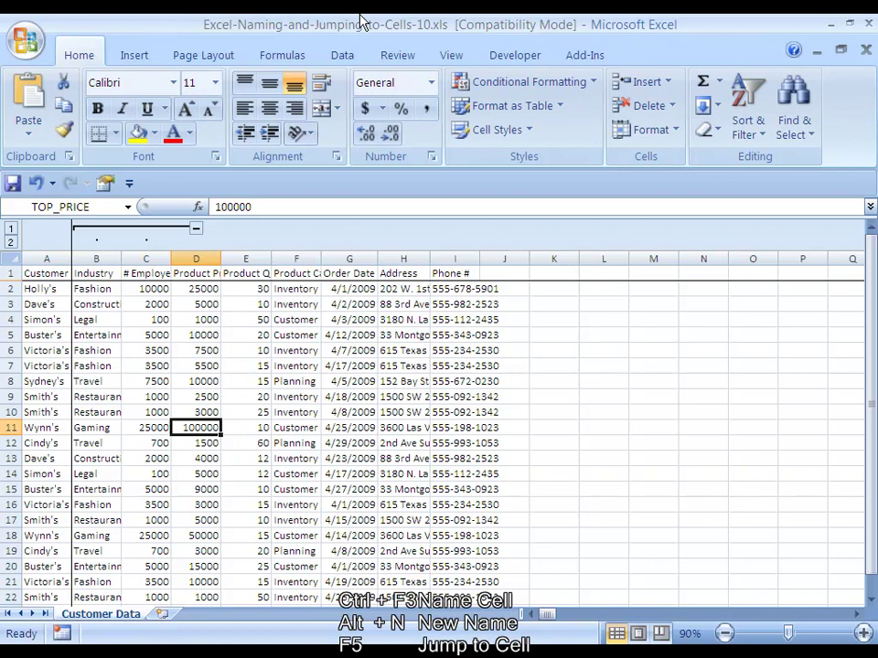
{"action": "key", "text": "ctrl+Up"}
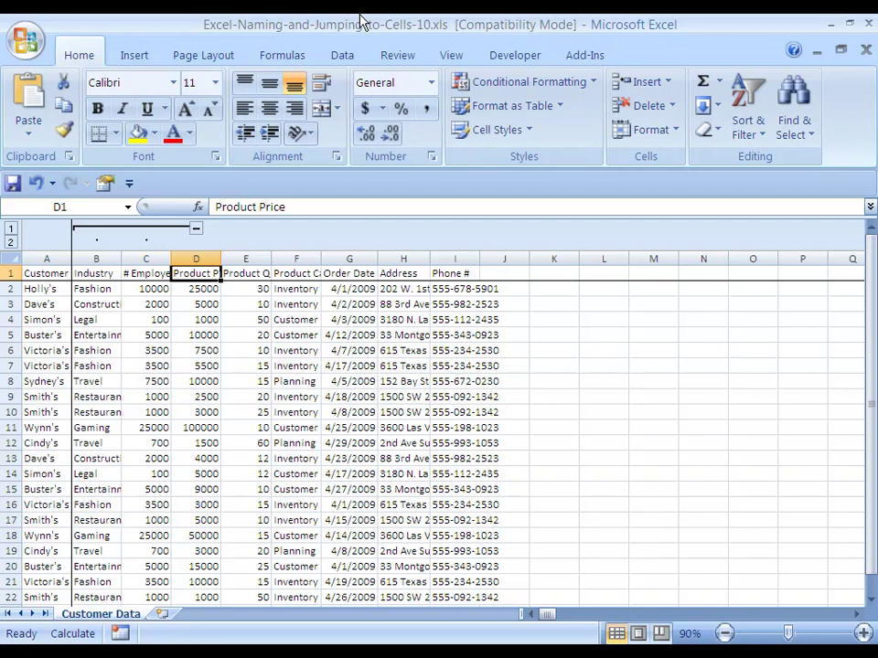
Switch to the Excel-Valuation-Template.xls workbook and select the WACC result in G30 on the WACC sheet
{"action": "key", "text": "alt+Tab"}
{"action": "key", "text": "alt+Tab"}
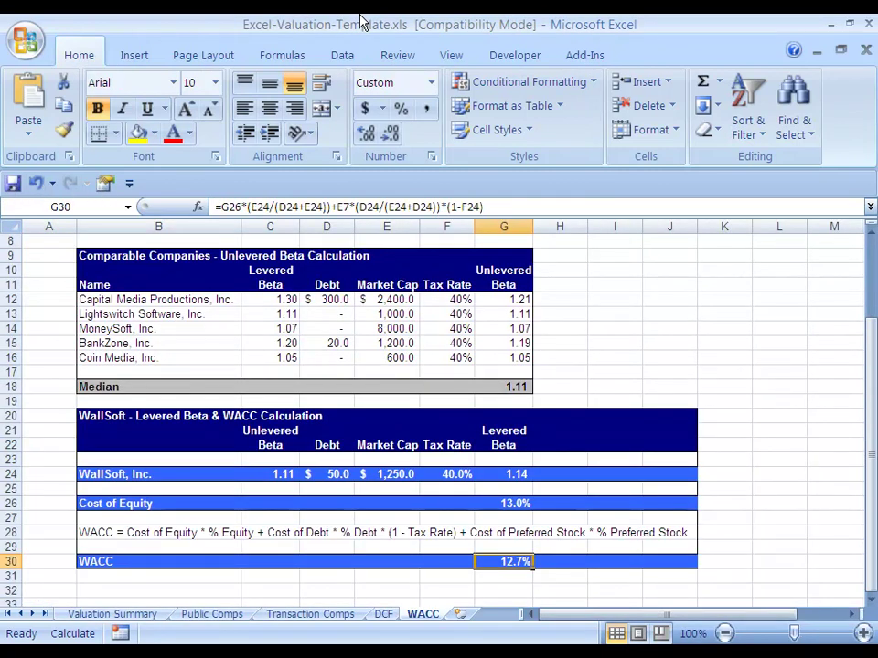
{"action": "key", "text": "Left"}
{"action": "key", "text": "Left"}
{"action": "key", "text": "Left"}
{"action": "key", "text": "Left"}
{"action": "key", "text": "Left"}
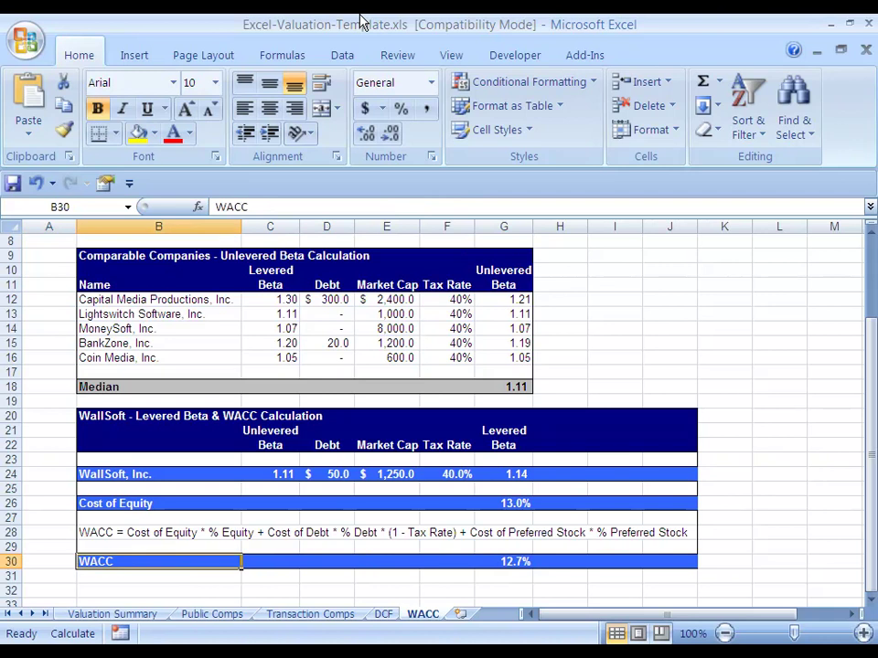
{"action": "key", "text": "ctrl+Right"}
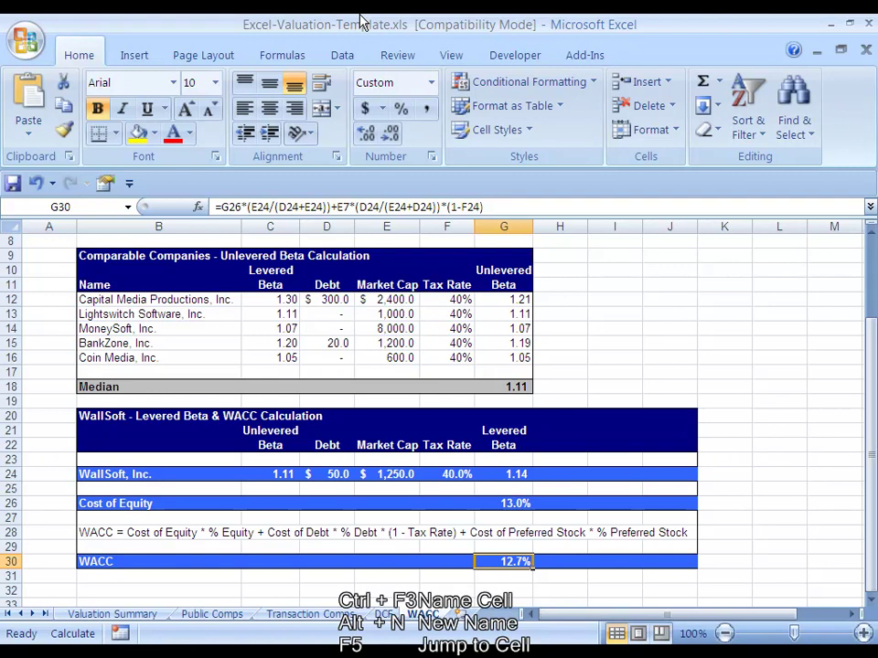
Define the name WACC for cell G30 with Workbook scope, and close the Name Manager
{"action": "key", "text": "ctrl+F3"}
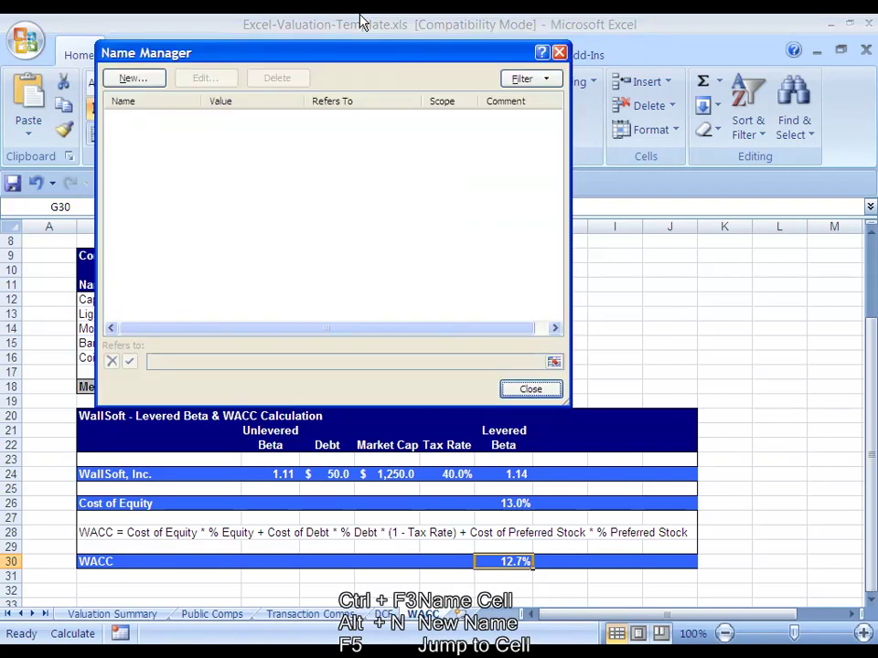
{"action": "key", "text": "alt+n"}
{"action": "type", "text": "WACC"}
{"action": "key", "text": "Tab"}
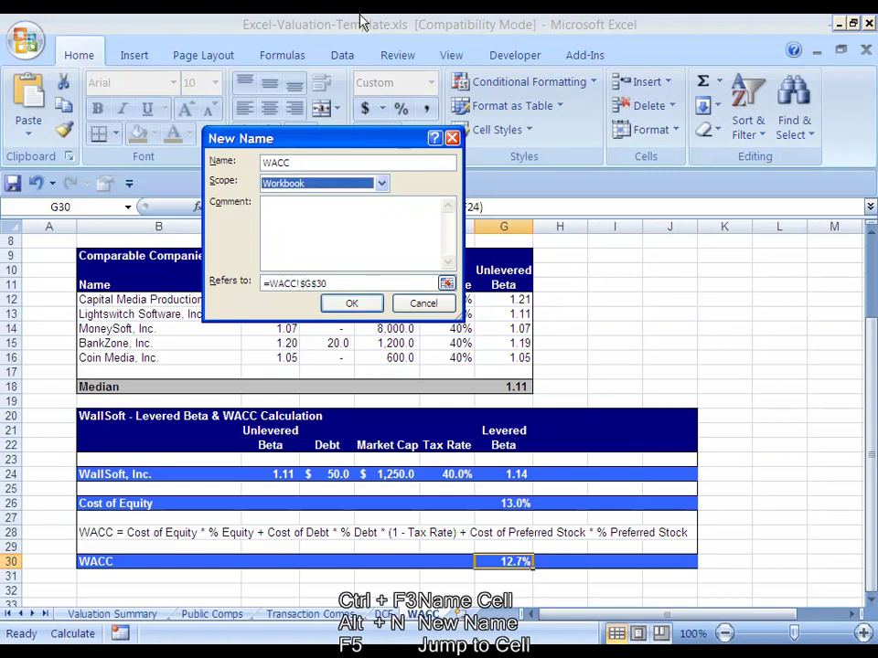
{"action": "key", "text": "alt+Down"}
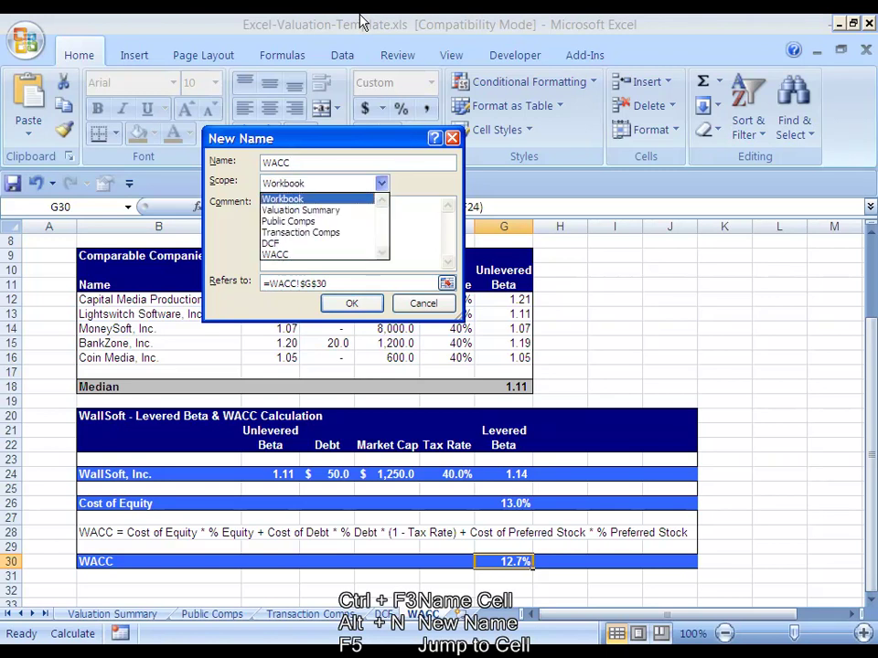
{"action": "key", "text": "Down"}
{"action": "key", "text": "Up"}
{"action": "key", "text": "Return"}
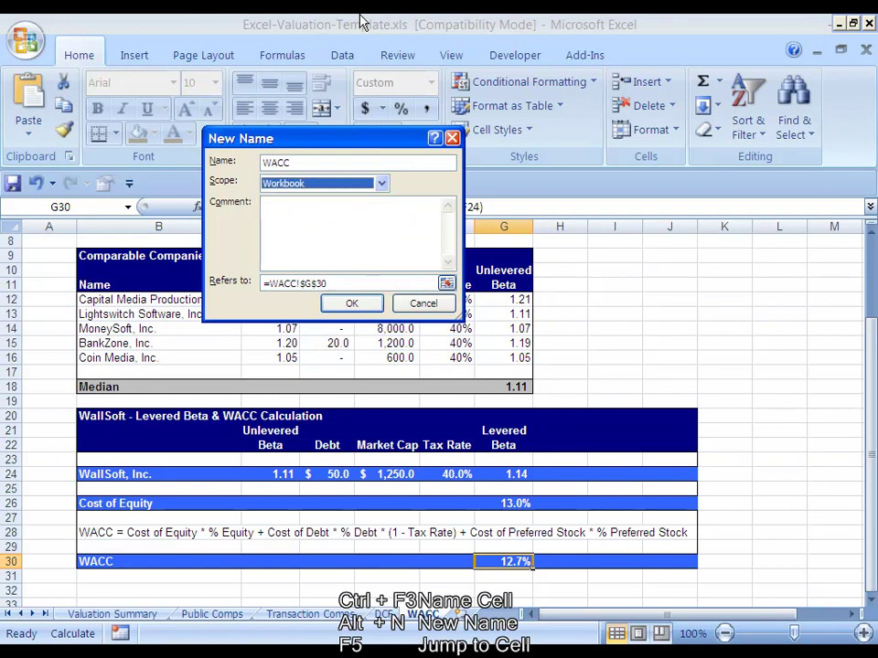
{"action": "key", "text": "Return"}
{"action": "key", "text": "Escape"}
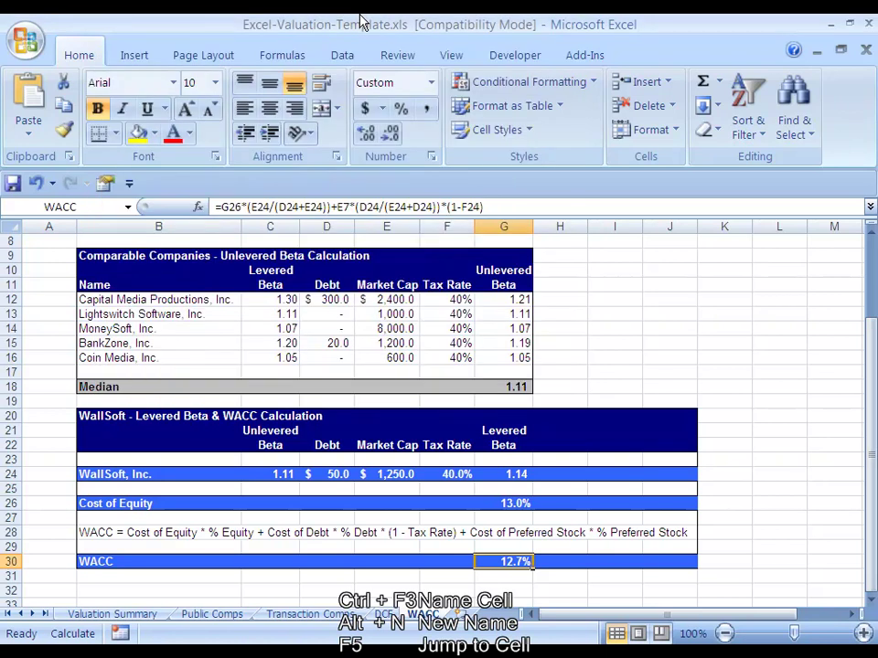
Go to the DCF sheet and select the WACC assumption in K3 to check its formula
{"action": "key", "text": "ctrl+Page_Up"}
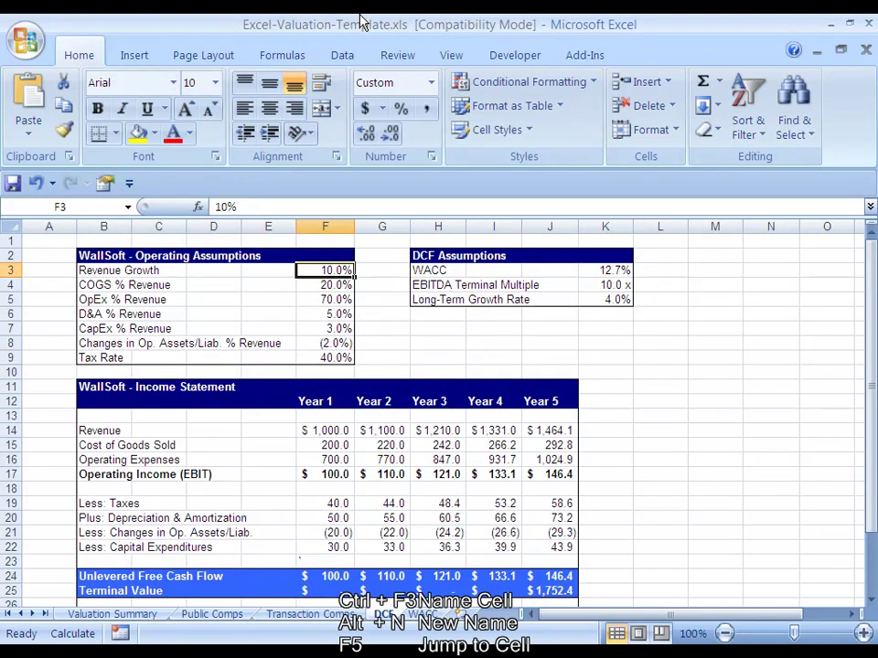
{"action": "key", "text": "Left"}
{"action": "key", "text": "Left"}
{"action": "key", "text": "Left"}
{"action": "key", "text": "Left"}
{"action": "key", "text": "Right"}
{"action": "key", "text": "Right"}
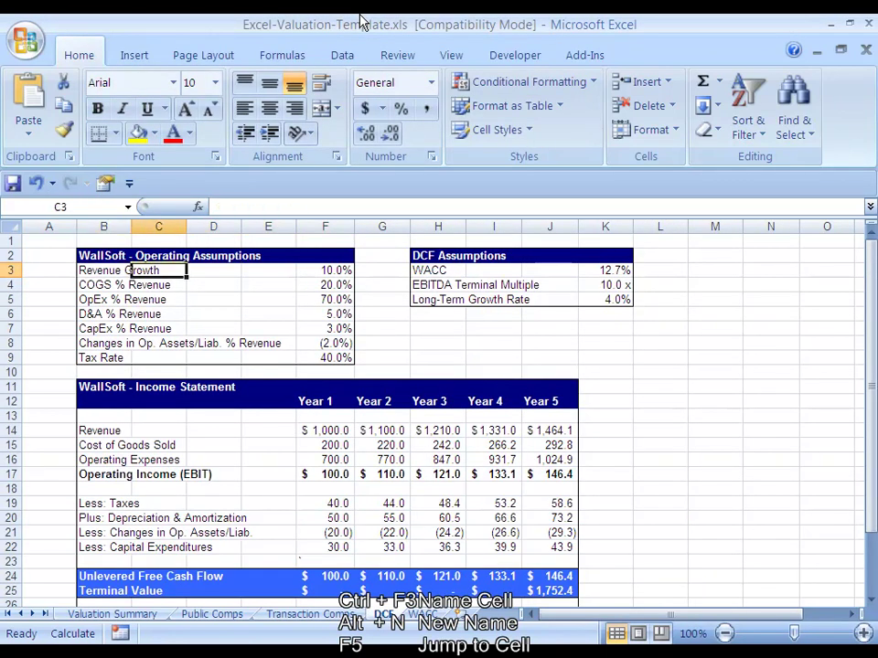
{"action": "key", "text": "Right"}
{"action": "key", "text": "Right"}
{"action": "key", "text": "Right"}
{"action": "key", "text": "Right"}
{"action": "key", "text": "Right"}
{"action": "key", "text": "Right"}
{"action": "key", "text": "Right"}
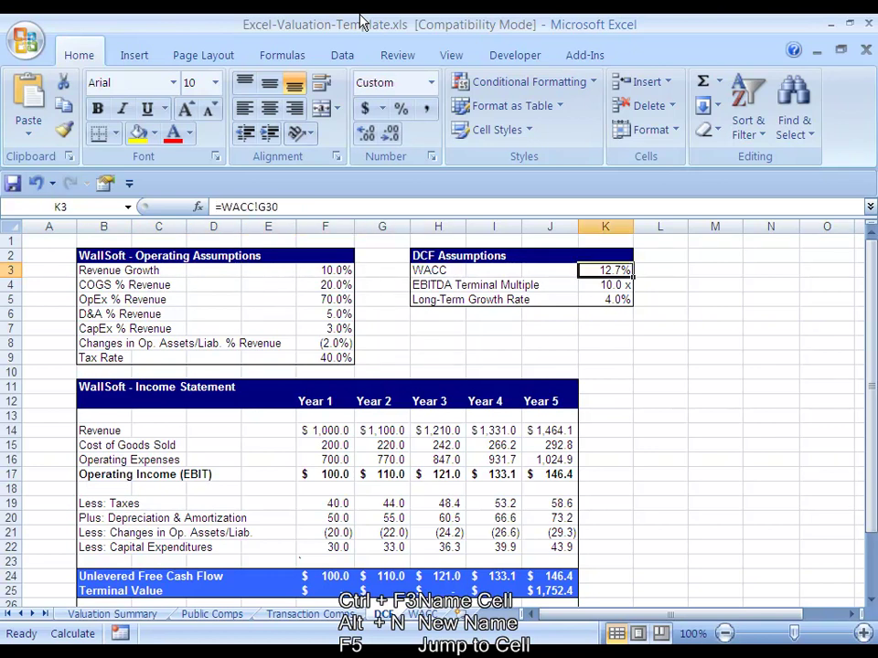
Jump from the DCF sheet to the named cell WACC using Go To
{"action": "key", "text": "F5"}
{"action": "key", "text": "Down"}
{"action": "key", "text": "Down"}
{"action": "key", "text": "Down"}
{"action": "key", "text": "Return"}
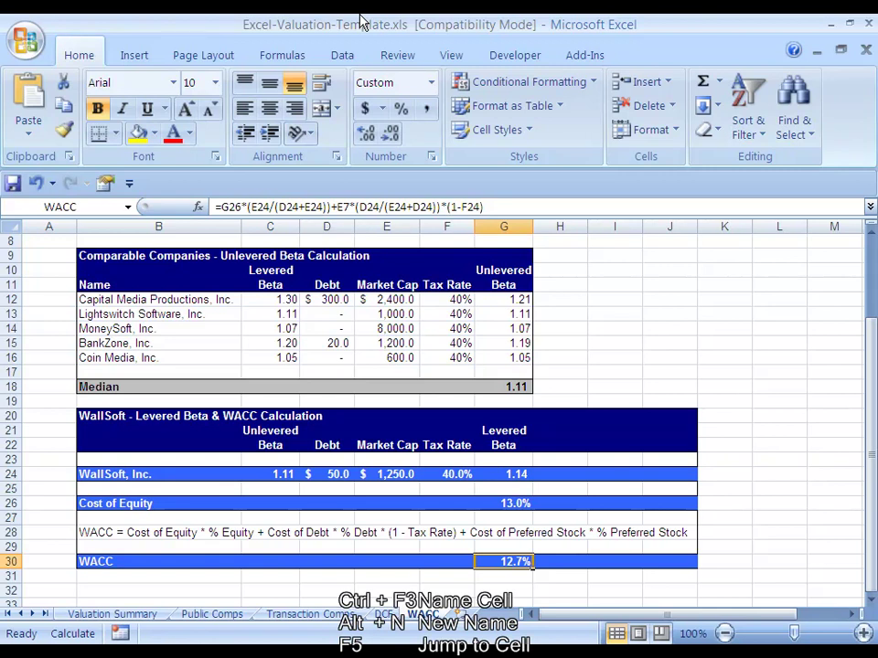
Move to the Valuation Summary sheet and jump from there to the named cell WACC using Go To
{"action": "key", "text": "ctrl+Page_Up"}
{"action": "key", "text": "ctrl+Page_Up"}
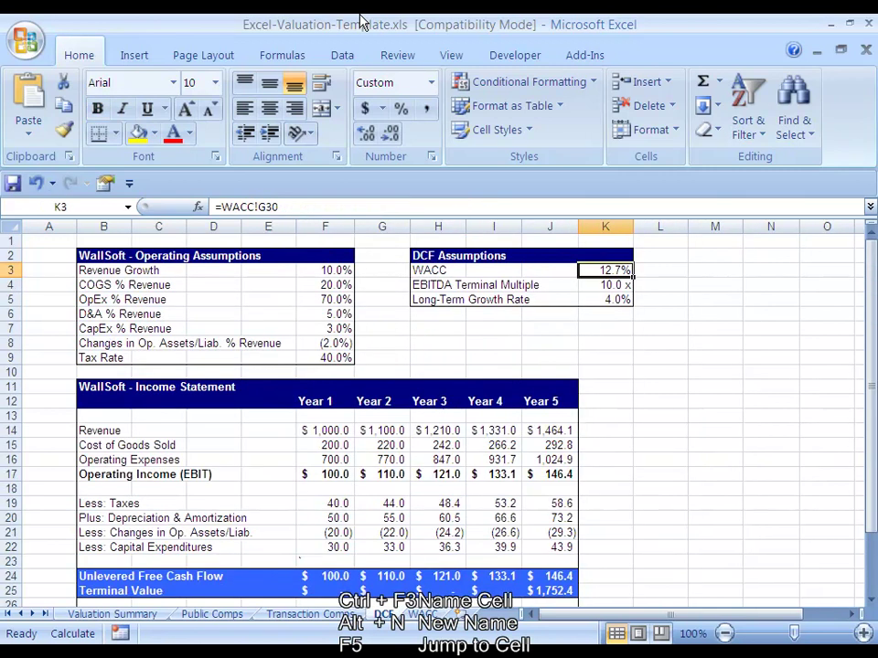
{"action": "key", "text": "ctrl+Page_Up"}
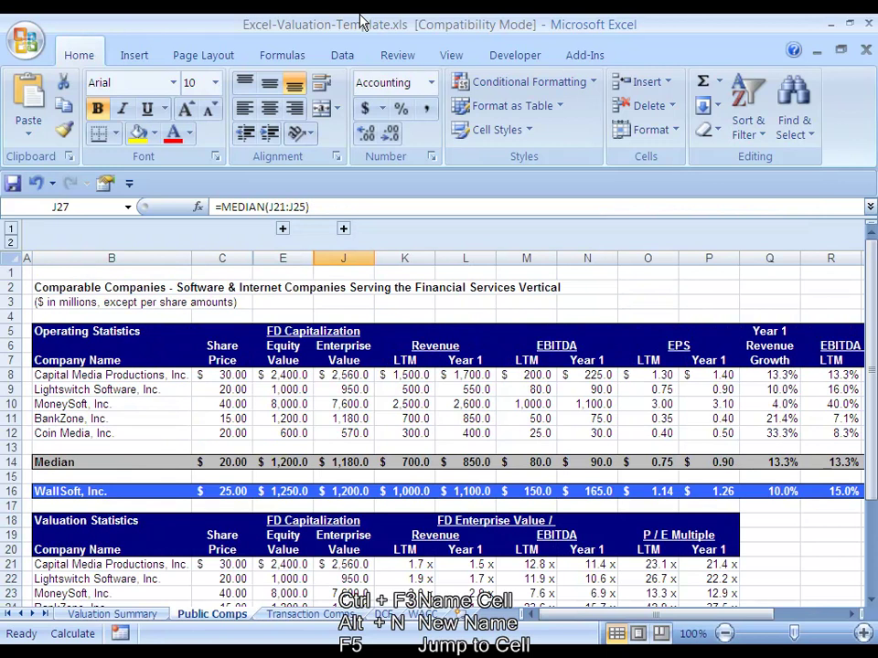
{"action": "key", "text": "ctrl+Page_Up"}
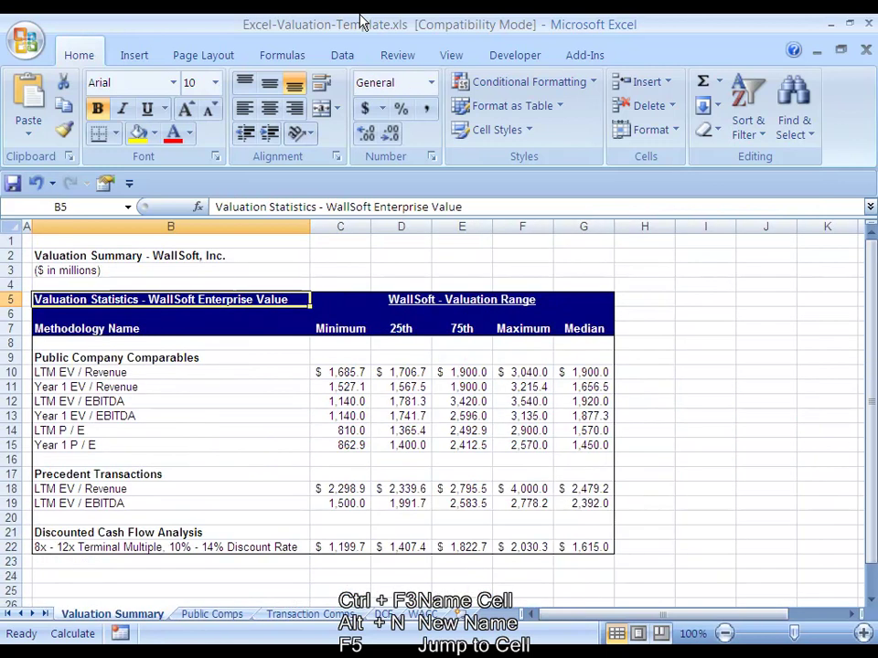
{"action": "key", "text": "F5"}
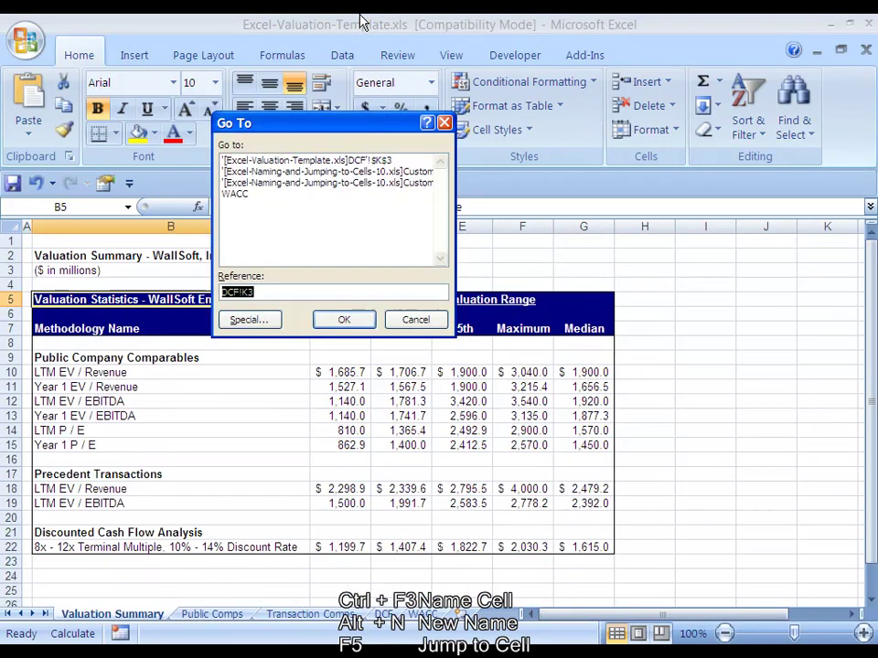
{"action": "key", "text": "Down"}
{"action": "key", "text": "Down"}
{"action": "key", "text": "Down"}
{"action": "key", "text": "Down"}
{"action": "key", "text": "Return"}
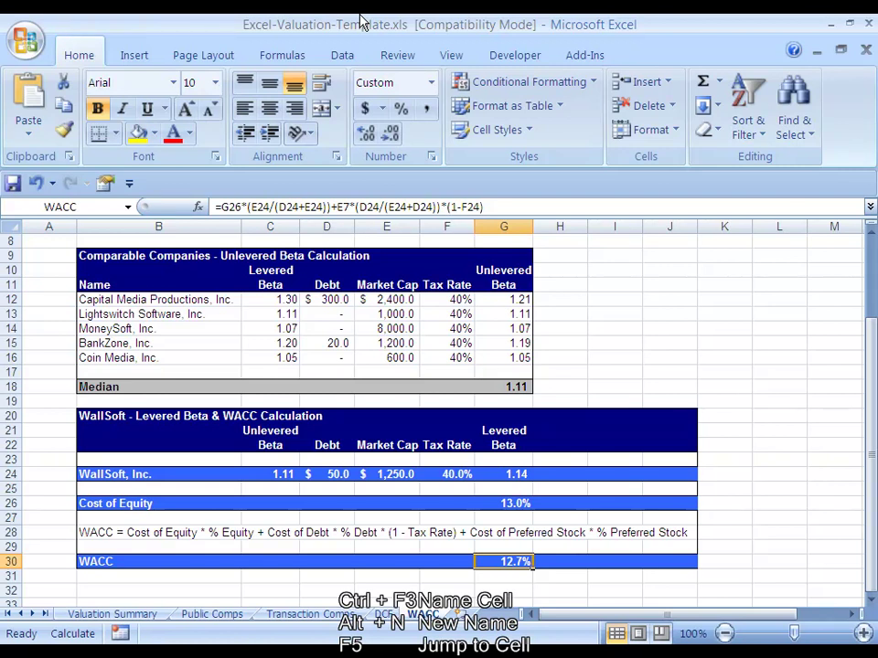
Close the Excel-Valuation-Template.xls workbook without saving the changes
{"action": "key", "text": "ctrl+w"}
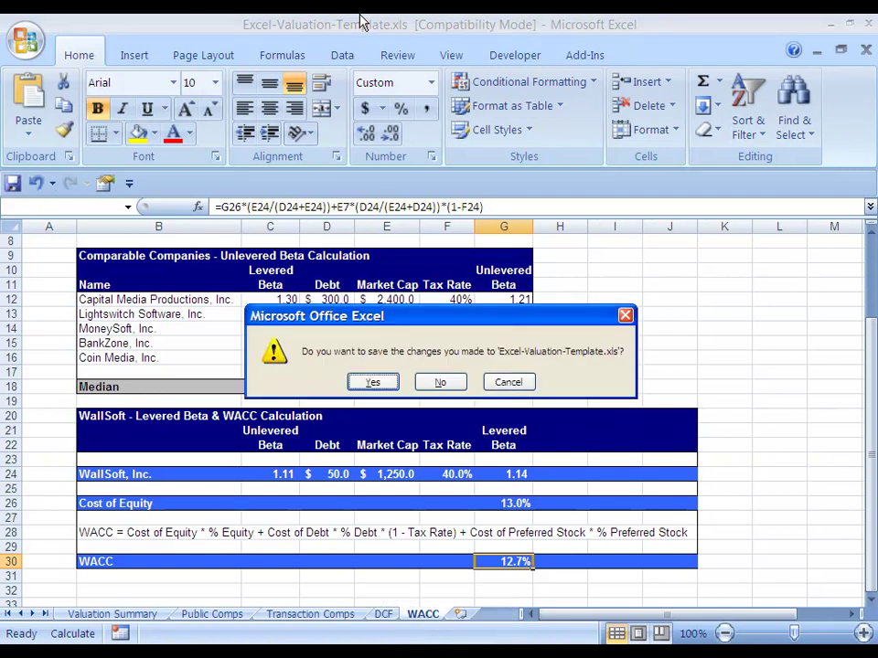
{"action": "key", "text": "Tab"}
{"action": "key", "text": "Return"}
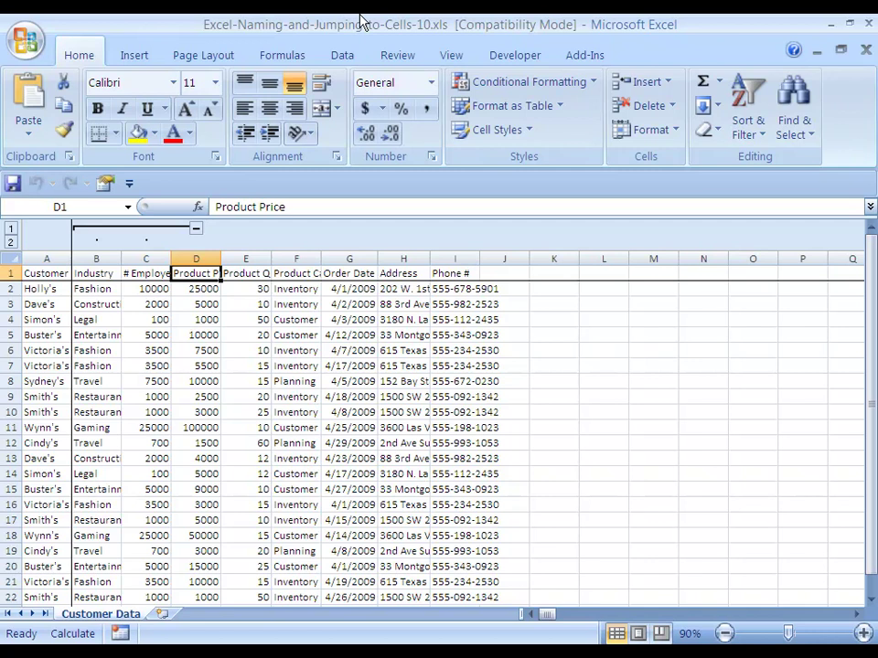
Switch to the Basic-LBO-Model.xls workbook and look through the transaction assumptions, sources and uses down to the Revenue label in B20
{"action": "key", "text": "alt+Tab"}
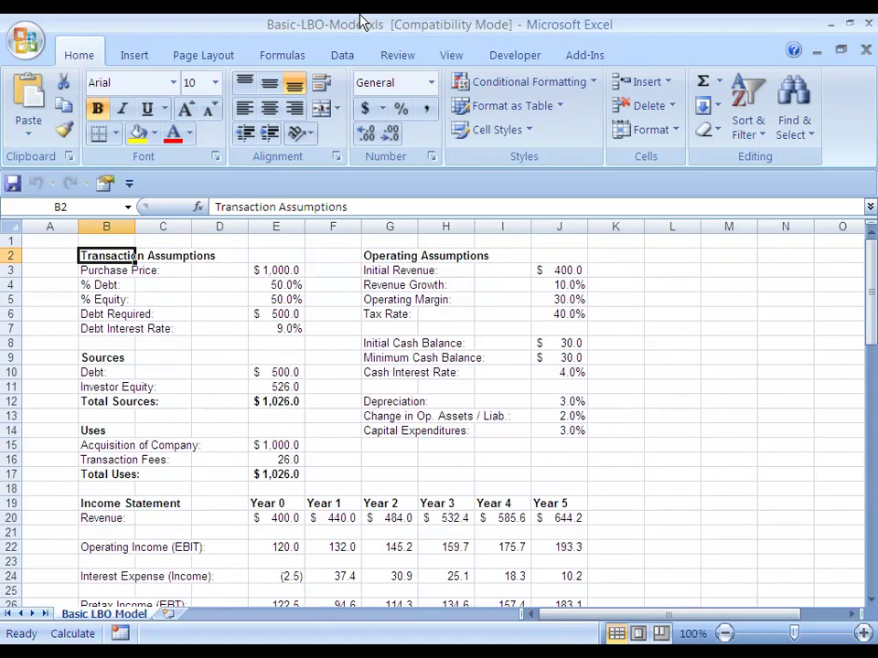
{"action": "key", "text": "Right"}
{"action": "key", "text": "Right"}
{"action": "key", "text": "Right"}
{"action": "key", "text": "Down"}
{"action": "key", "text": "Down"}
{"action": "key", "text": "Down"}
{"action": "key", "text": "Down"}
{"action": "key", "text": "Down"}
{"action": "key", "text": "Down"}
{"action": "key", "text": "Down"}
{"action": "key", "text": "Down"}
{"action": "key", "text": "Down"}
{"action": "key", "text": "Down"}
{"action": "key", "text": "Down"}
{"action": "key", "text": "Down"}
{"action": "key", "text": "Down"}
{"action": "key", "text": "Down"}
{"action": "key", "text": "Down"}
{"action": "key", "text": "Down"}
{"action": "key", "text": "Down"}
{"action": "key", "text": "Left"}
{"action": "key", "text": "Left"}
{"action": "key", "text": "Left"}
{"action": "key", "text": "Down"}
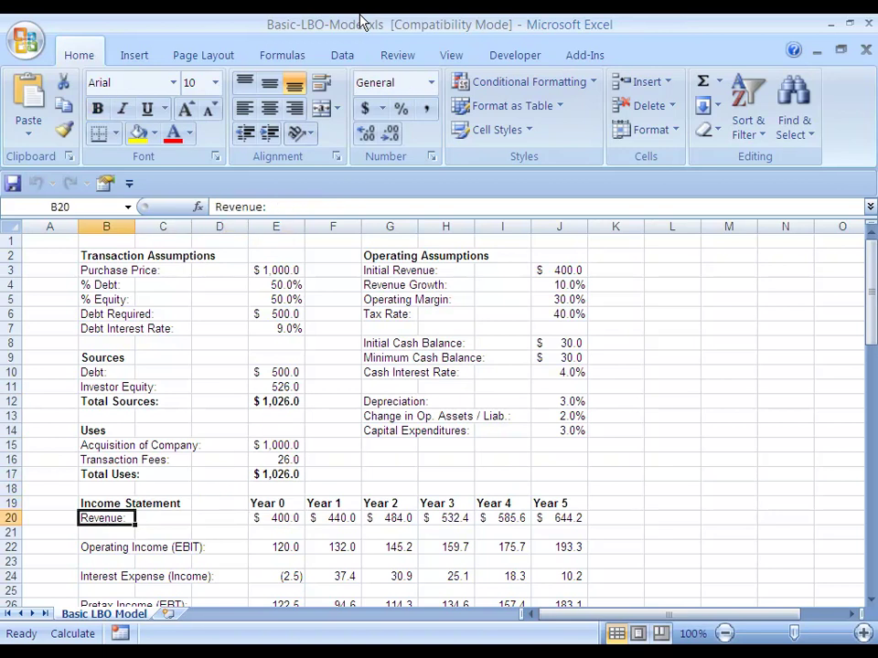
Look through the income statement and cash flow statement down to the Cash Avail. For Debt Repayment row
{"action": "key", "text": "Down"}
{"action": "key", "text": "Down"}
{"action": "key", "text": "Down"}
{"action": "key", "text": "Down"}
{"action": "key", "text": "Down"}
{"action": "key", "text": "Down"}
{"action": "key", "text": "Down"}
{"action": "key", "text": "Down"}
{"action": "key", "text": "Down"}
{"action": "key", "text": "Down"}
{"action": "key", "text": "Down"}
{"action": "key", "text": "Down"}
{"action": "key", "text": "Down"}
{"action": "key", "text": "Down"}
{"action": "key", "text": "Down"}
{"action": "key", "text": "Down"}
{"action": "key", "text": "Down"}
{"action": "key", "text": "Down"}
{"action": "key", "text": "Down"}
{"action": "key", "text": "Down"}
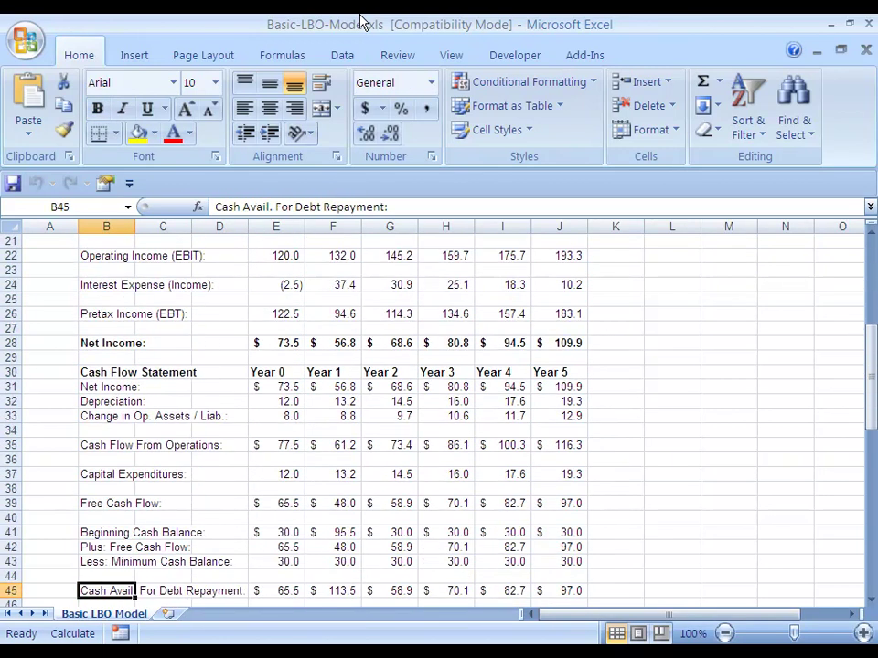
Examine the net interest expense, the Investor Returns section and the Purchase Price versus EBITDA Exit Multiple sensitivity table
{"action": "key", "text": "Down"}
{"action": "key", "text": "Down"}
{"action": "key", "text": "Down"}
{"action": "key", "text": "Down"}
{"action": "key", "text": "Down"}
{"action": "key", "text": "Down"}
{"action": "key", "text": "Down"}
{"action": "key", "text": "Down"}
{"action": "key", "text": "Down"}
{"action": "key", "text": "Down"}
{"action": "key", "text": "Down"}
{"action": "key", "text": "Down"}
{"action": "key", "text": "Down"}
{"action": "key", "text": "Down"}
{"action": "key", "text": "Down"}
{"action": "key", "text": "Down"}
{"action": "key", "text": "Down"}
{"action": "key", "text": "Down"}
{"action": "key", "text": "Down"}
{"action": "key", "text": "Down"}
{"action": "key", "text": "Up"}
{"action": "key", "text": "Up"}
{"action": "key", "text": "Up"}
{"action": "key", "text": "Up"}
{"action": "key", "text": "Up"}
{"action": "key", "text": "Up"}
{"action": "key", "text": "Up"}
{"action": "key", "text": "Up"}
{"action": "key", "text": "Up"}
{"action": "key", "text": "Up"}
{"action": "key", "text": "Up"}
{"action": "key", "text": "Up"}
{"action": "key", "text": "Up"}
{"action": "key", "text": "Up"}
{"action": "key", "text": "Up"}
{"action": "key", "text": "Up"}
{"action": "key", "text": "Up"}
{"action": "key", "text": "Up"}
{"action": "key", "text": "Up"}
{"action": "key", "text": "Up"}
{"action": "key", "text": "Up"}
{"action": "key", "text": "Down"}
{"action": "key", "text": "Down"}
{"action": "key", "text": "Down"}
{"action": "key", "text": "Down"}
{"action": "key", "text": "Down"}
{"action": "key", "text": "Down"}
{"action": "key", "text": "Down"}
{"action": "key", "text": "Down"}
{"action": "key", "text": "Down"}
{"action": "key", "text": "Down"}
{"action": "key", "text": "Down"}
{"action": "key", "text": "Down"}
{"action": "key", "text": "Down"}
{"action": "key", "text": "Down"}
{"action": "key", "text": "Down"}
{"action": "key", "text": "Down"}
{"action": "key", "text": "Down"}
{"action": "key", "text": "Down"}
{"action": "key", "text": "Down"}
{"action": "key", "text": "Down"}
{"action": "key", "text": "Down"}
{"action": "key", "text": "Down"}
{"action": "key", "text": "Up"}
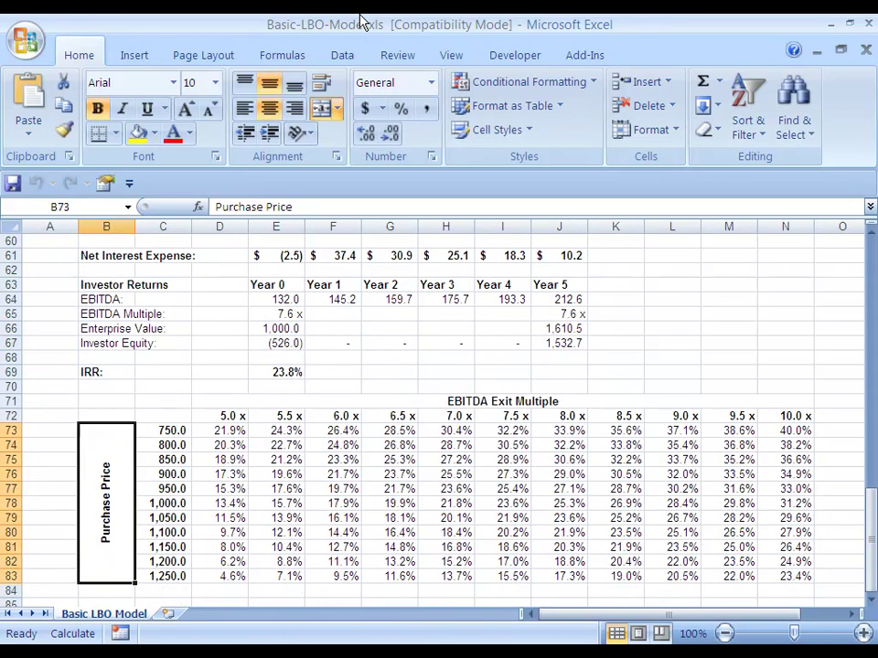
{"action": "key", "text": "Right"}
{"action": "key", "text": "Up"}
{"action": "key", "text": "Up"}
{"action": "key", "text": "Up"}
{"action": "key", "text": "Up"}
{"action": "key", "text": "Up"}
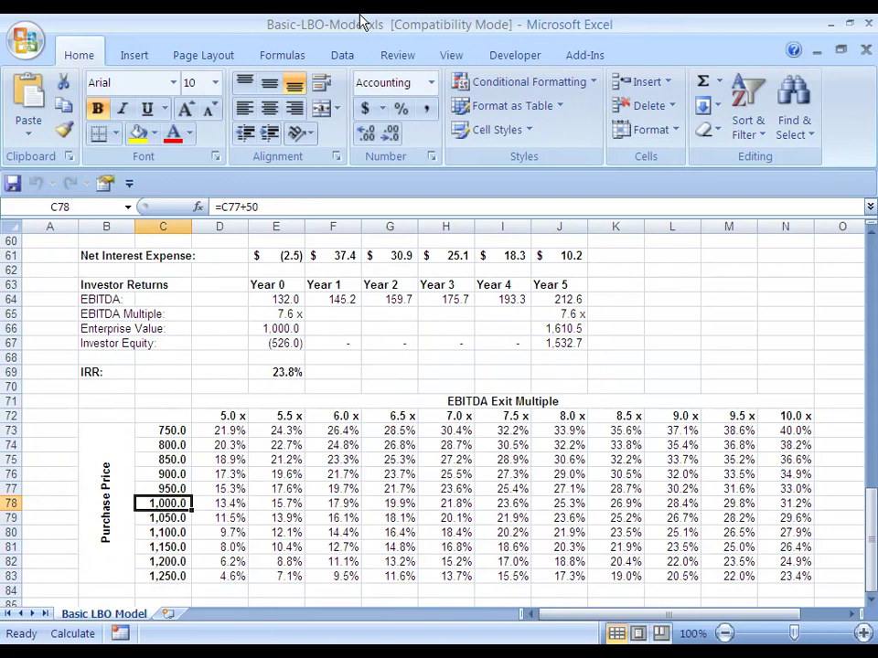
Name the Purchase Price cell E3 under Transaction Assumptions PURCHASE_PRICE
{"action": "key", "text": "Left"}
{"action": "key", "text": "ctrl+Up"}
{"action": "key", "text": "ctrl+Up"}
{"action": "key", "text": "ctrl+Up"}
{"action": "key", "text": "ctrl+Up"}
{"action": "key", "text": "ctrl+Up"}
{"action": "key", "text": "ctrl+Up"}
{"action": "key", "text": "ctrl+Up"}
{"action": "key", "text": "ctrl+Up"}
{"action": "key", "text": "ctrl+Up"}
{"action": "key", "text": "ctrl+Up"}
{"action": "key", "text": "ctrl+Up"}
{"action": "key", "text": "ctrl+Up"}
{"action": "key", "text": "ctrl+Up"}
{"action": "key", "text": "ctrl+Up"}
{"action": "key", "text": "ctrl+Up"}
{"action": "key", "text": "ctrl+Up"}
{"action": "key", "text": "ctrl+Up"}
{"action": "key", "text": "ctrl+Up"}
{"action": "key", "text": "ctrl+Up"}
{"action": "key", "text": "ctrl+Up"}
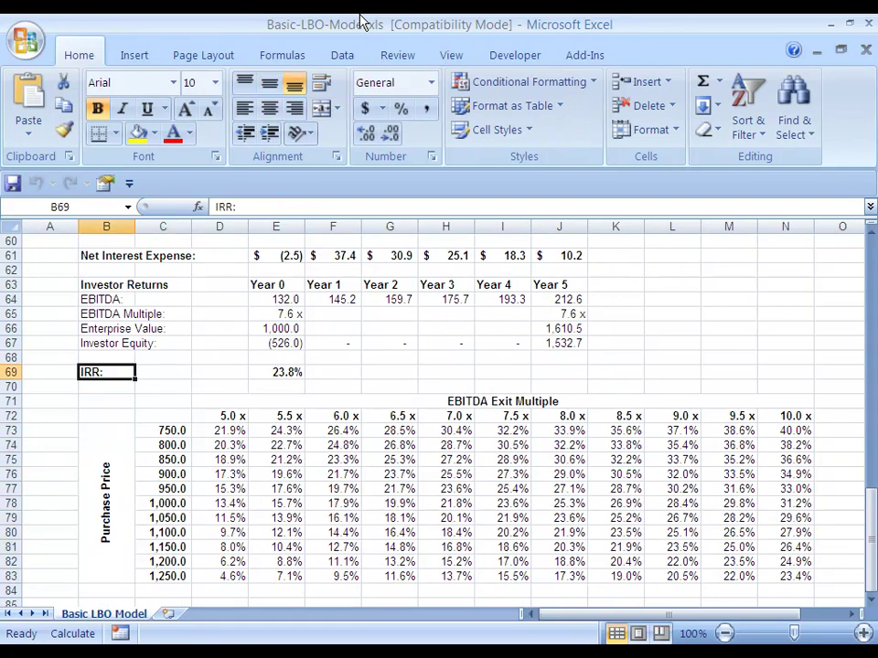
{"action": "key", "text": "Down"}
{"action": "key", "text": "Down"}
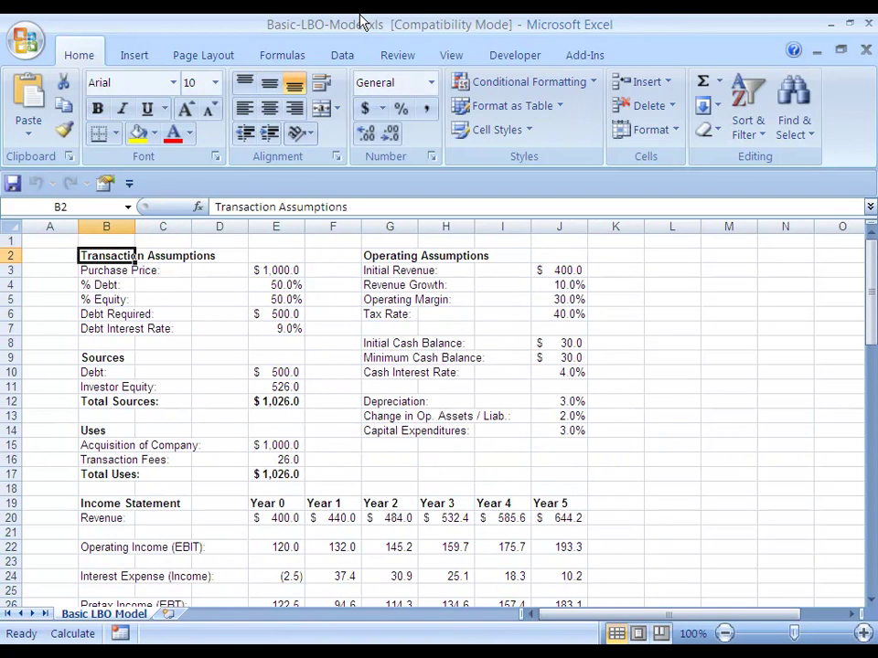
{"action": "key", "text": "Right"}
{"action": "key", "text": "Right"}
{"action": "key", "text": "Right"}
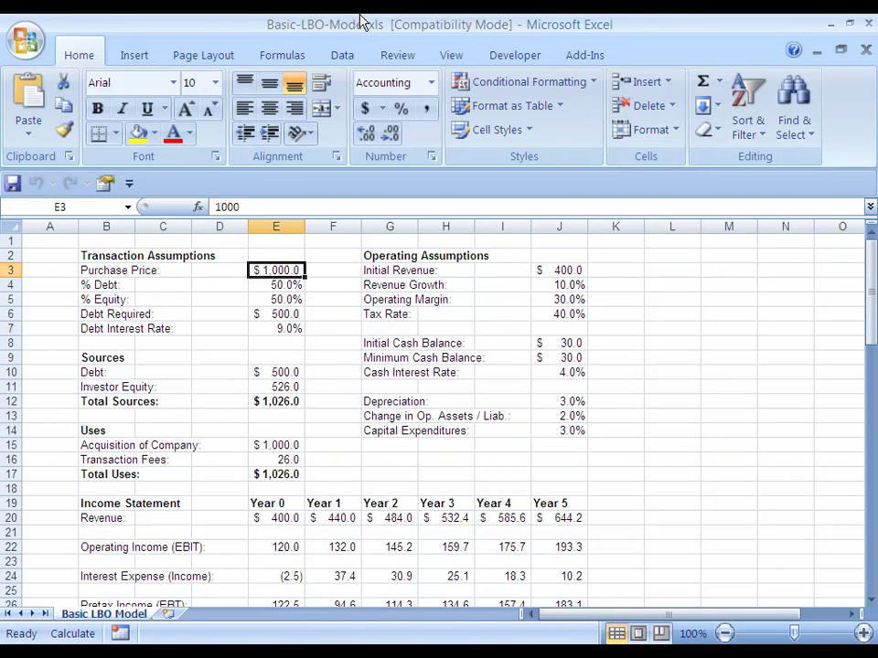
{"action": "key", "text": "ctrl+F3"}
{"action": "key", "text": "alt+n"}
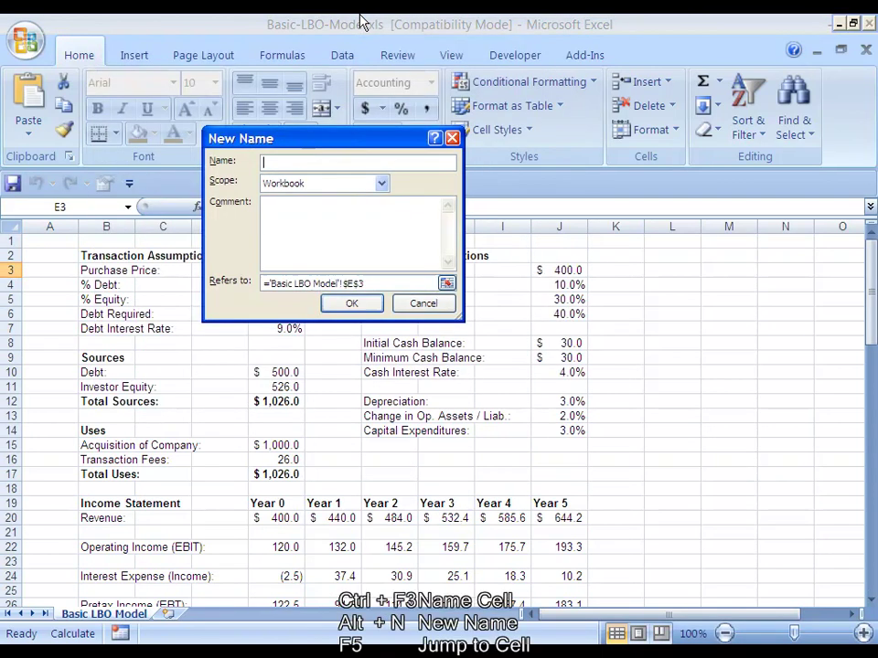
{"action": "type", "text": "PURCHASE_PRICE"}
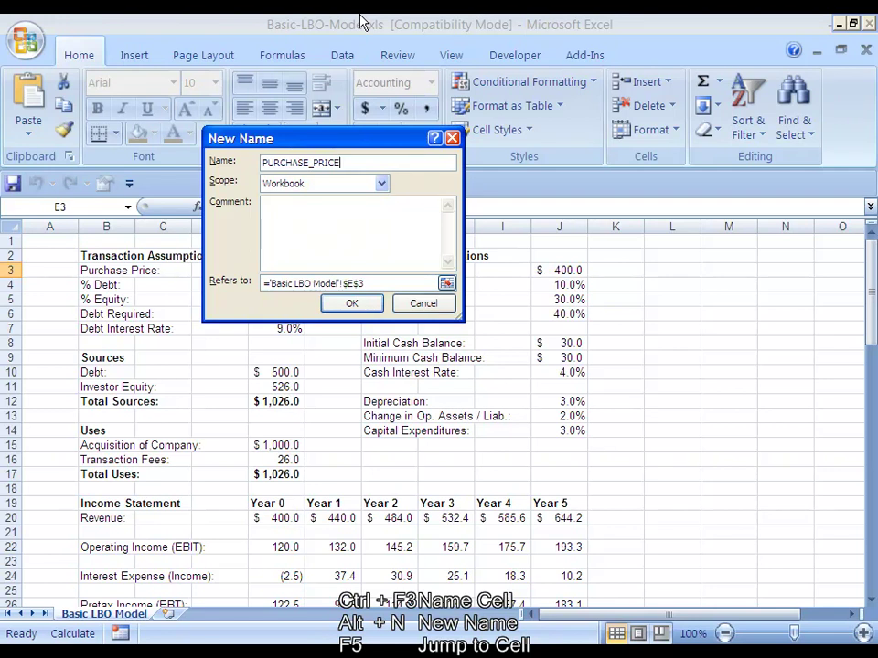
{"action": "key", "text": "Return"}
{"action": "key", "text": "ctrl+F3"}
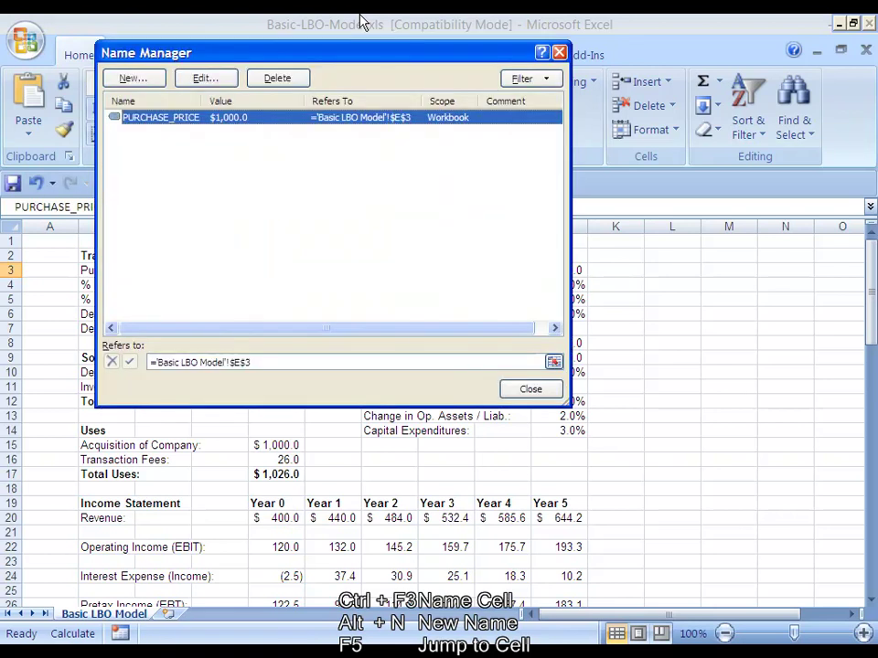
{"action": "key", "text": "Escape"}
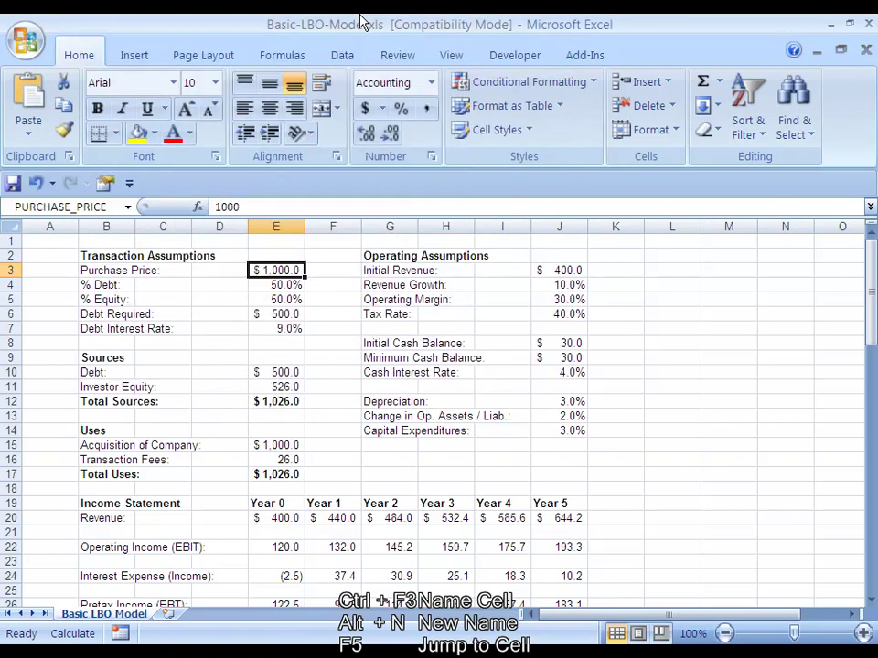
Look down column E from the Purchase Price through the income statement and cash flow statement to the Cash Used For Debt Repayment row
{"action": "key", "text": "Down"}
{"action": "key", "text": "Down"}
{"action": "key", "text": "Down"}
{"action": "key", "text": "Down"}
{"action": "key", "text": "Down"}
{"action": "key", "text": "Down"}
{"action": "key", "text": "Down"}
{"action": "key", "text": "Down"}
{"action": "key", "text": "Down"}
{"action": "key", "text": "Down"}
{"action": "key", "text": "Down"}
{"action": "key", "text": "Down"}
{"action": "key", "text": "Down"}
{"action": "key", "text": "Down"}
{"action": "key", "text": "Down"}
{"action": "key", "text": "Down"}
{"action": "key", "text": "Down"}
{"action": "key", "text": "Down"}
{"action": "key", "text": "Down"}
{"action": "key", "text": "Down"}
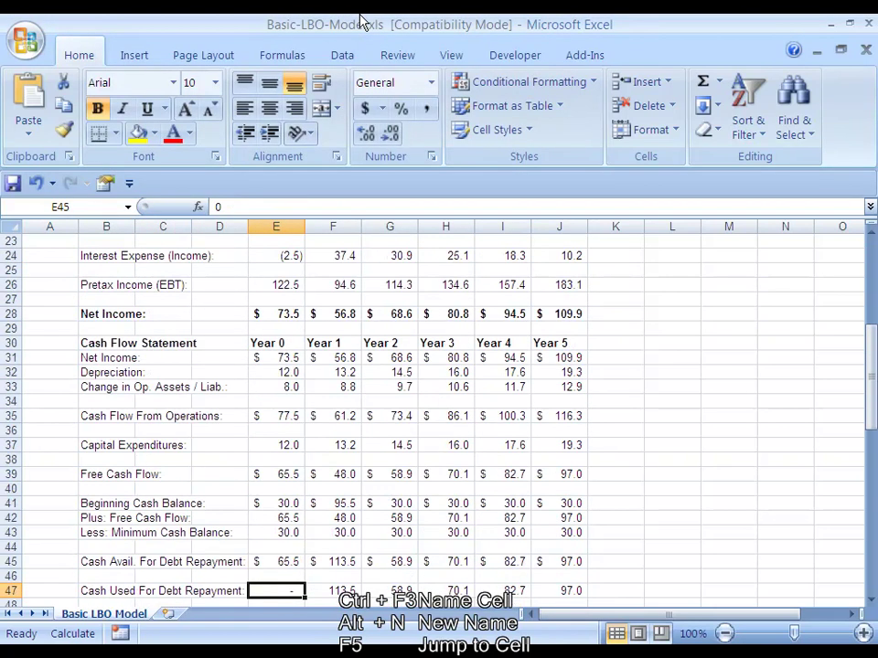
Look through the Debt & Cash Schedule, Investor Returns and sensitivity table, ending at the IRR cell E69
{"action": "key", "text": "Down"}
{"action": "key", "text": "Down"}
{"action": "key", "text": "Down"}
{"action": "key", "text": "Down"}
{"action": "key", "text": "Down"}
{"action": "key", "text": "Down"}
{"action": "key", "text": "Down"}
{"action": "key", "text": "Down"}
{"action": "key", "text": "Down"}
{"action": "key", "text": "Down"}
{"action": "key", "text": "Down"}
{"action": "key", "text": "Down"}
{"action": "key", "text": "Down"}
{"action": "key", "text": "Down"}
{"action": "key", "text": "Down"}
{"action": "key", "text": "Down"}
{"action": "key", "text": "Down"}
{"action": "key", "text": "Down"}
{"action": "key", "text": "Down"}
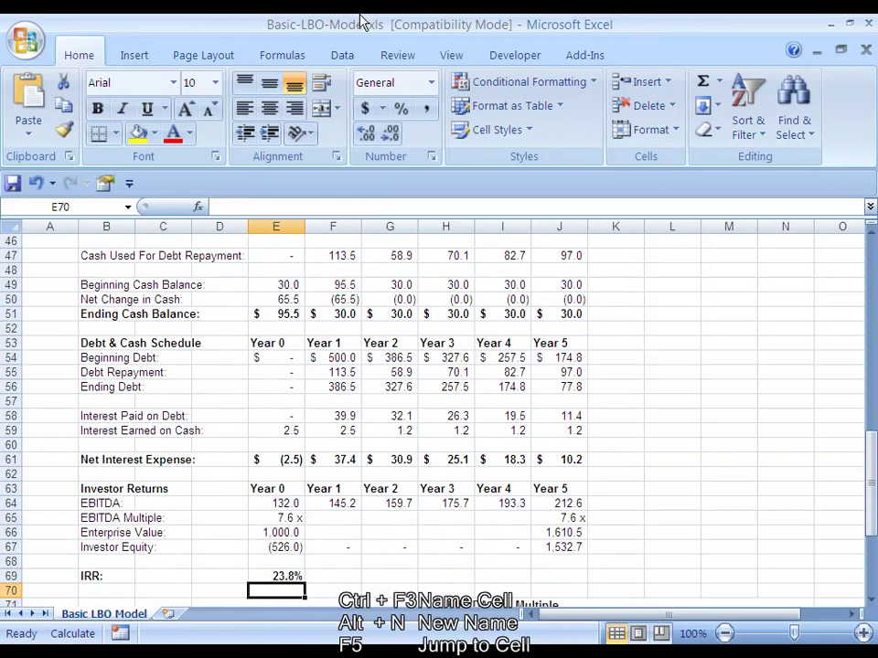
{"action": "key", "text": "Up"}
{"action": "key", "text": "Up"}
{"action": "key", "text": "Up"}
{"action": "key", "text": "Up"}
{"action": "key", "text": "Up"}
{"action": "key", "text": "Up"}
{"action": "key", "text": "Up"}
{"action": "key", "text": "Up"}
{"action": "key", "text": "Up"}
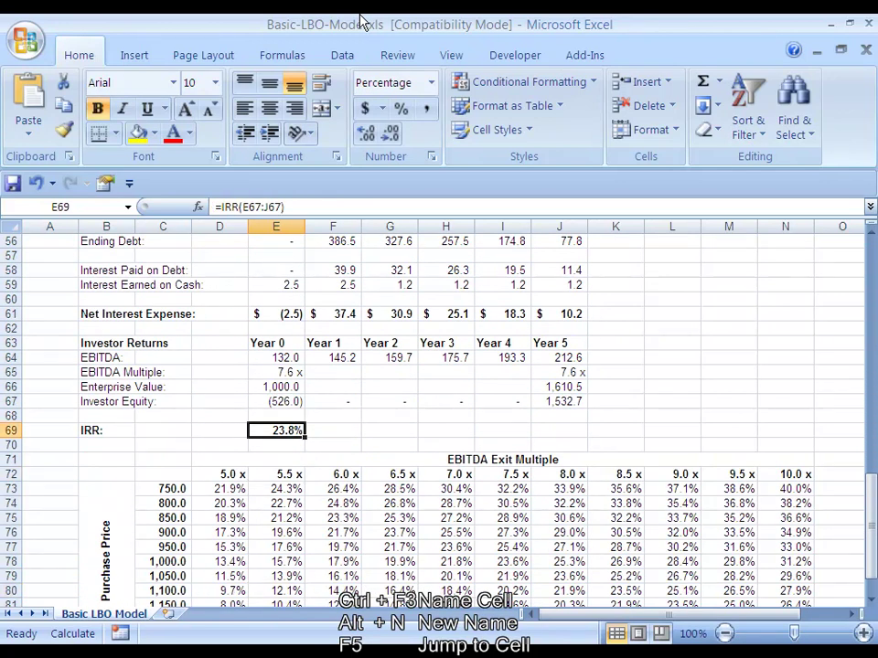
Select the Year 0 Enterprise Value cell E66 under Investor Returns and trace its formula back to the referenced input cell
{"action": "key", "text": "Up"}
{"action": "key", "text": "Up"}
{"action": "key", "text": "Up"}
{"action": "key", "text": "Down"}
{"action": "key", "text": "Down"}
{"action": "key", "text": "Down"}
{"action": "key", "text": "Up"}
{"action": "key", "text": "Up"}
{"action": "key", "text": "Up"}
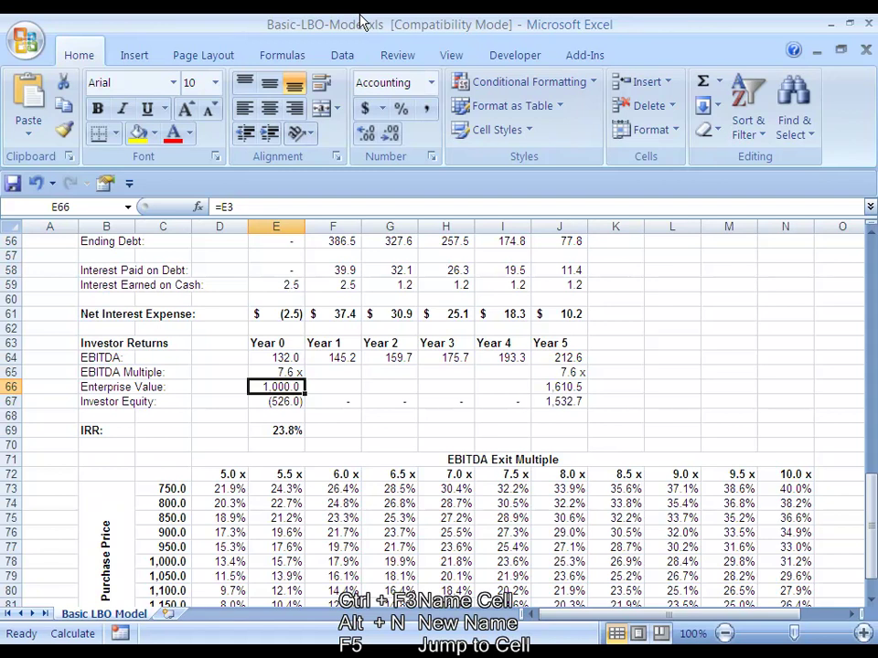
{"action": "key", "text": "ctrl+bracketleft"}
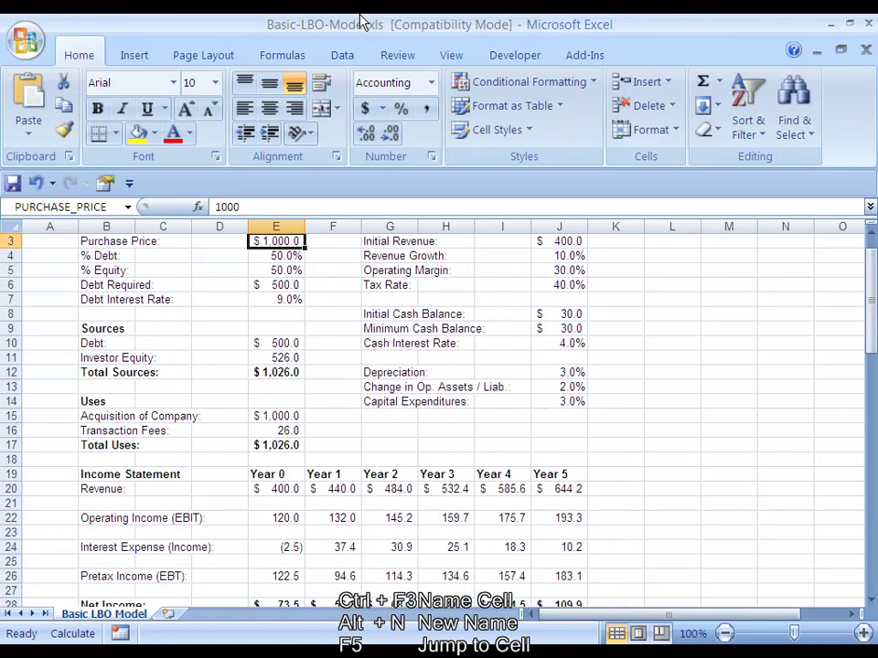
Return to the previous cell E66 with Go To, then select the IRR cell E69
{"action": "key", "text": "F5"}
{"action": "key", "text": "Return"}
{"action": "key", "text": "Down"}
{"action": "key", "text": "Down"}
{"action": "key", "text": "Down"}
{"action": "key", "text": "Down"}
{"action": "key", "text": "Down"}
{"action": "key", "text": "Down"}
{"action": "key", "text": "Down"}
{"action": "key", "text": "Up"}
{"action": "key", "text": "Up"}
{"action": "key", "text": "Up"}
{"action": "key", "text": "Up"}
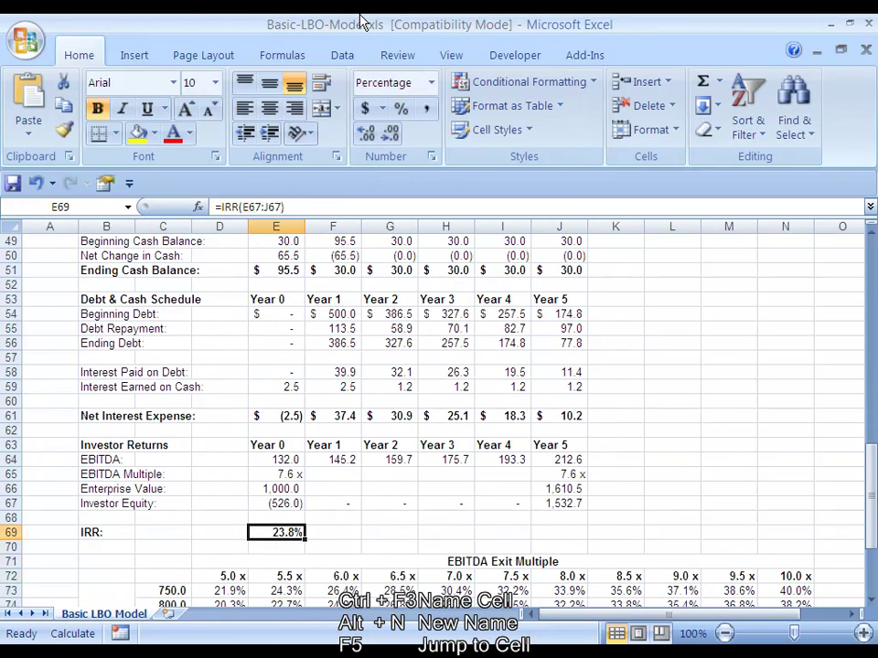
Jump from the IRR cell to the named cell PURCHASE_PRICE with Go To
{"action": "key", "text": "F5"}
{"action": "key", "text": "shift+Tab"}
{"action": "key", "text": "Down"}
{"action": "key", "text": "Down"}
{"action": "key", "text": "Down"}
{"action": "key", "text": "Down"}
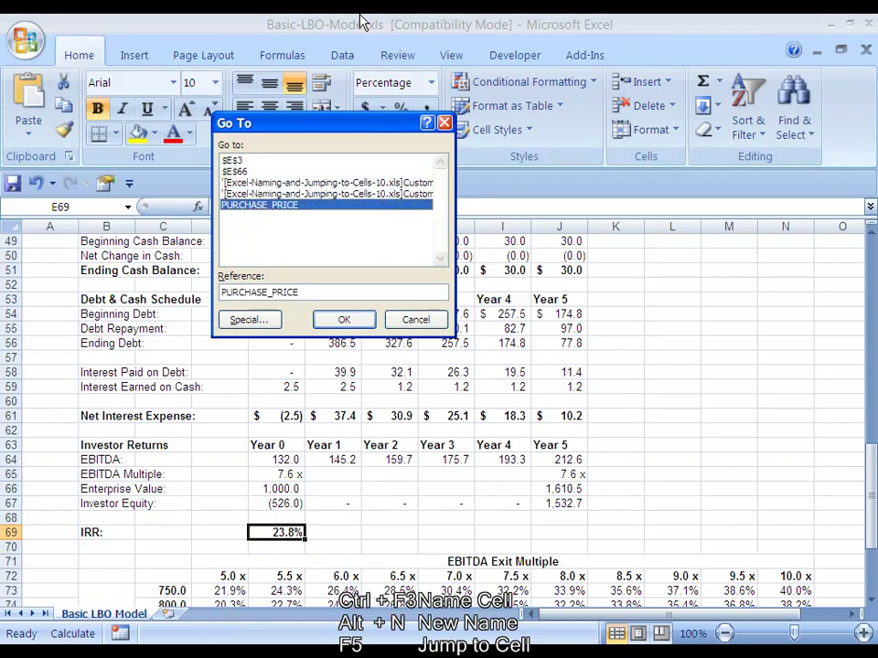
{"action": "key", "text": "Return"}
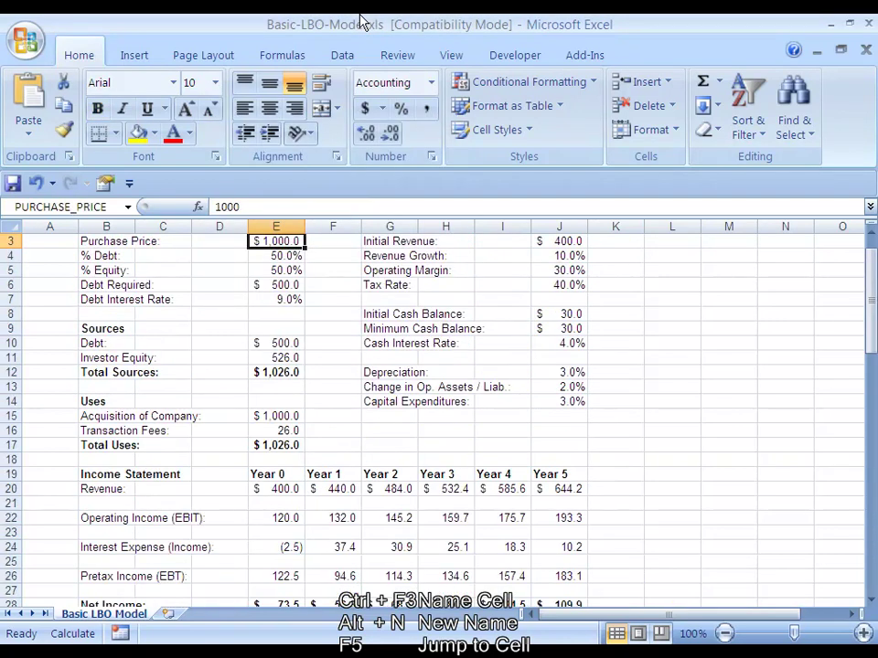
Set the Purchase Price in E3 to 1200, keeping the cell selected
{"action": "key", "text": "Up"}
{"action": "key", "text": "Down"}
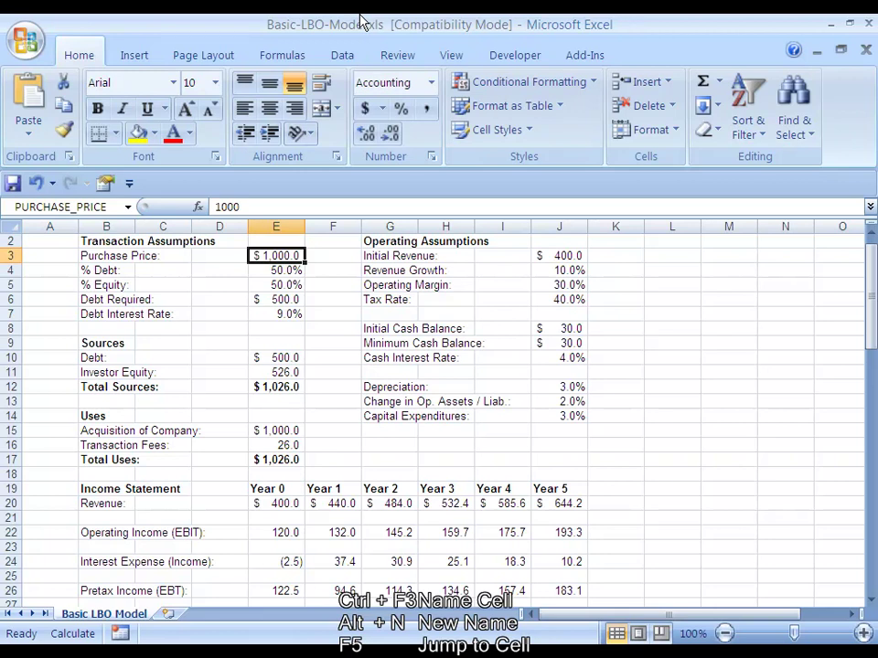
{"action": "type", "text": "1200"}
{"action": "key", "text": "ctrl+Return"}
Jump to the IRR cell $E$69 with Go To and recalculate the model
{"action": "key", "text": "F5"}
{"action": "key", "text": "Down"}
{"action": "key", "text": "Down"}
{"action": "key", "text": "Up"}
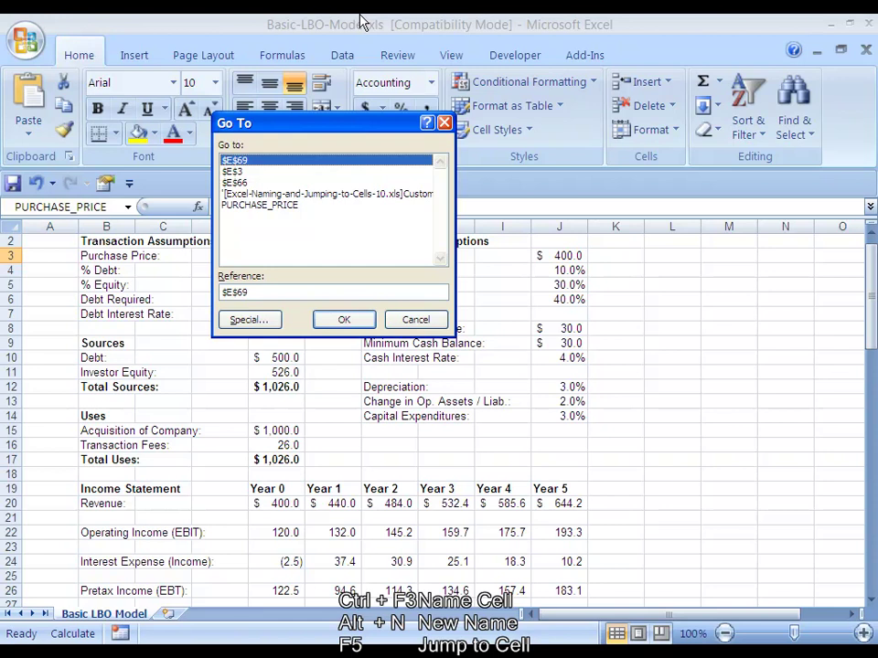
{"action": "key", "text": "Return"}
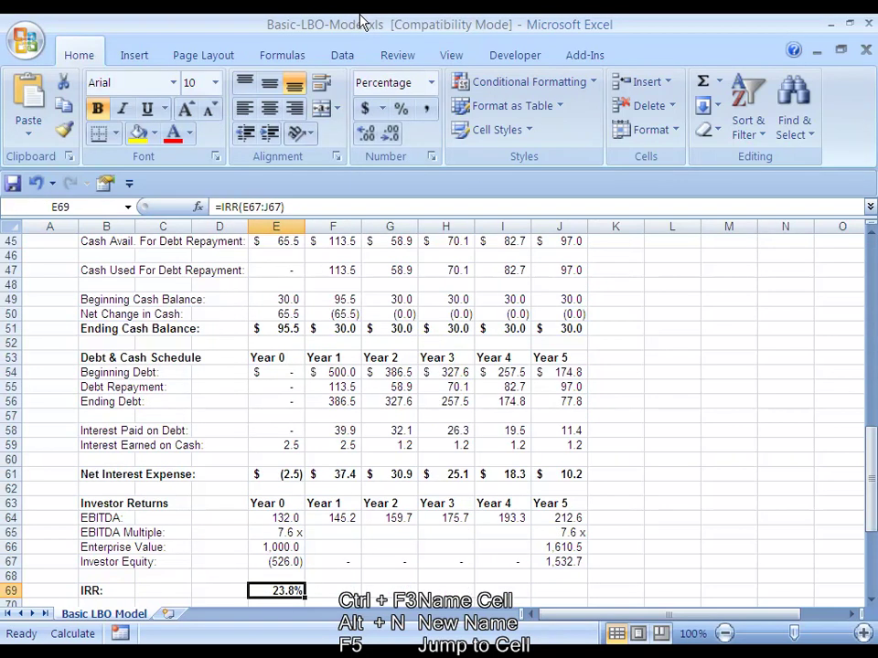
{"action": "key", "text": "Down"}
{"action": "key", "text": "Up"}
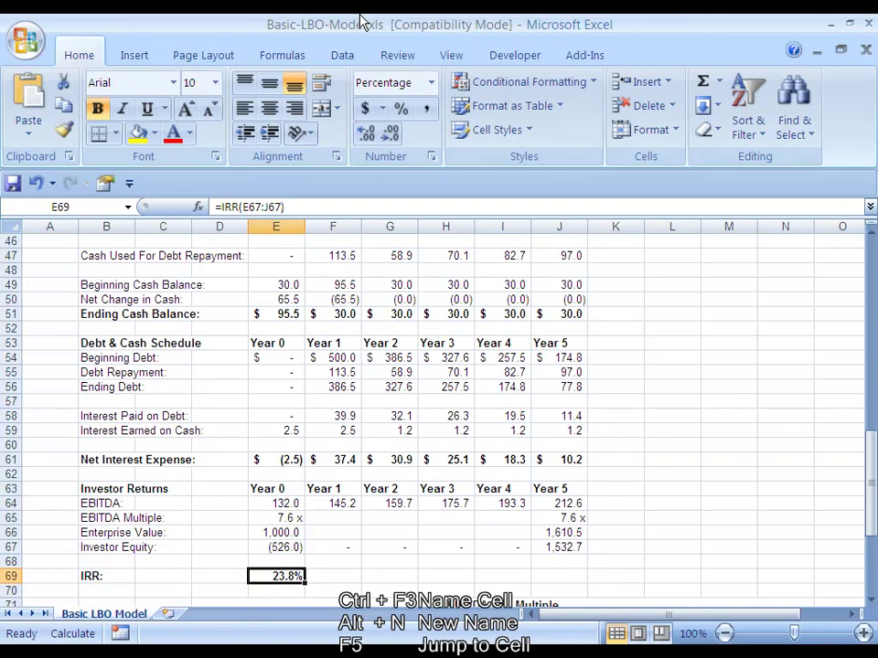
{"action": "key", "text": "F9"}
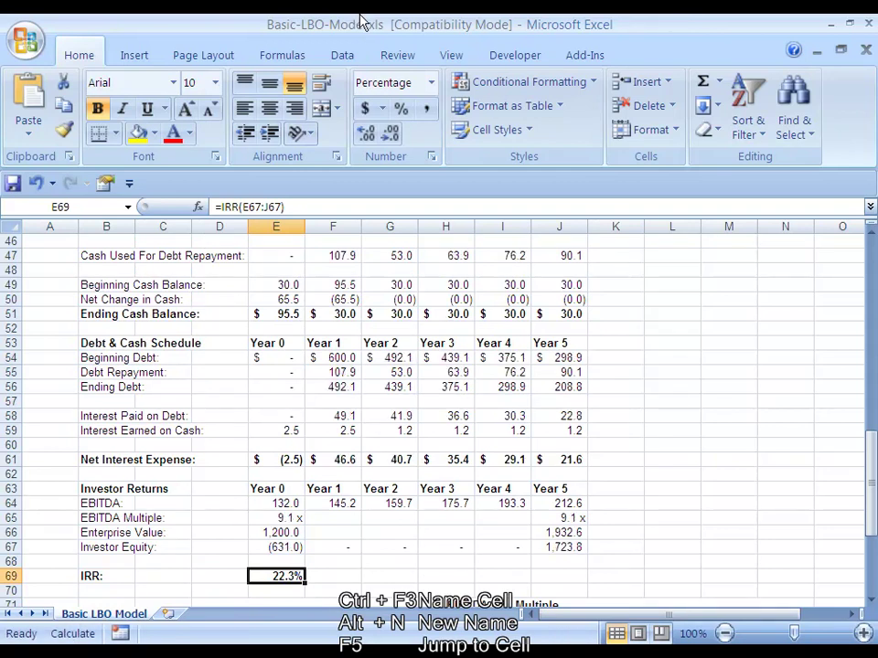
Examine the recalculated IRR together with its label and the top of the EBITDA Exit Multiple sensitivity table
{"action": "key", "text": "Down"}
{"action": "key", "text": "Down"}
{"action": "key", "text": "Down"}
{"action": "key", "text": "Down"}
{"action": "key", "text": "Up"}
{"action": "key", "text": "Up"}
{"action": "key", "text": "Up"}
{"action": "key", "text": "Up"}
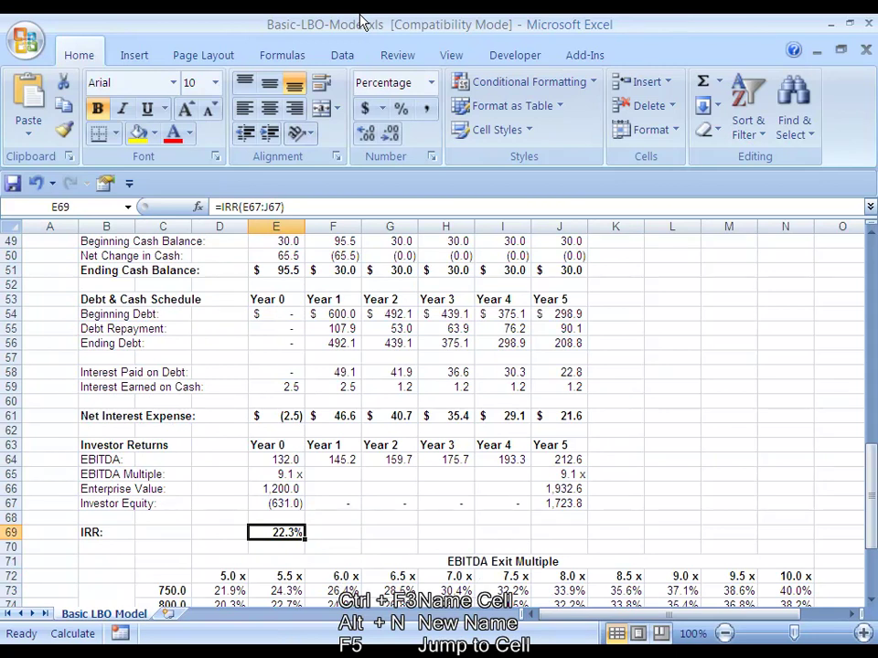
{"action": "key", "text": "Left"}
{"action": "key", "text": "Left"}
{"action": "key", "text": "Left"}
{"action": "key", "text": "Right"}
{"action": "key", "text": "Right"}
{"action": "key", "text": "Right"}
Jump to PURCHASE_PRICE with Go To, set it to 1000 and recalculate the model
{"action": "key", "text": "F5"}
{"action": "key", "text": "Down"}
{"action": "key", "text": "Down"}
{"action": "key", "text": "Down"}
{"action": "key", "text": "Down"}
{"action": "key", "text": "Down"}
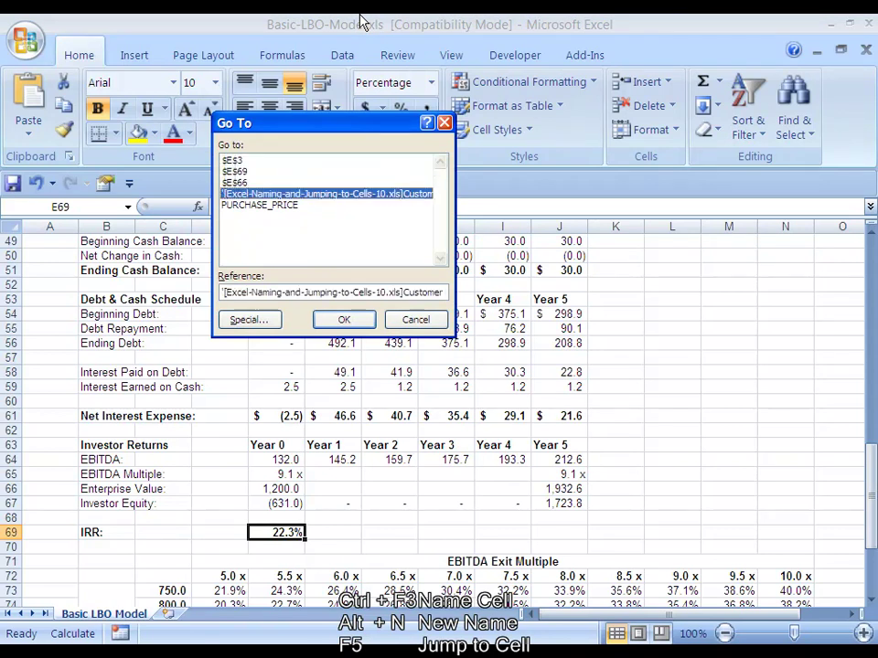
{"action": "key", "text": "Return"}
{"action": "type", "text": "1000"}
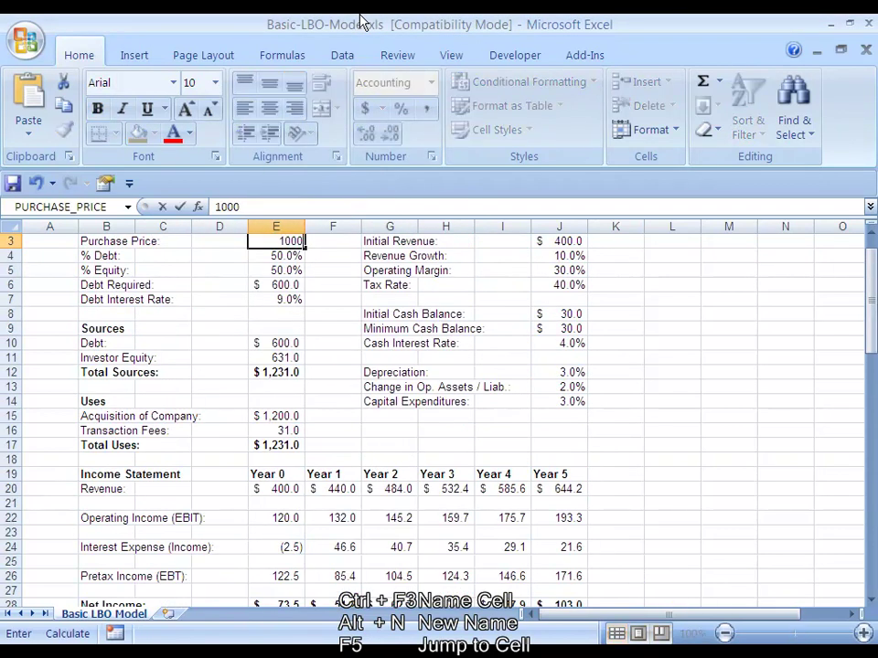
{"action": "key", "text": "ctrl+Return"}
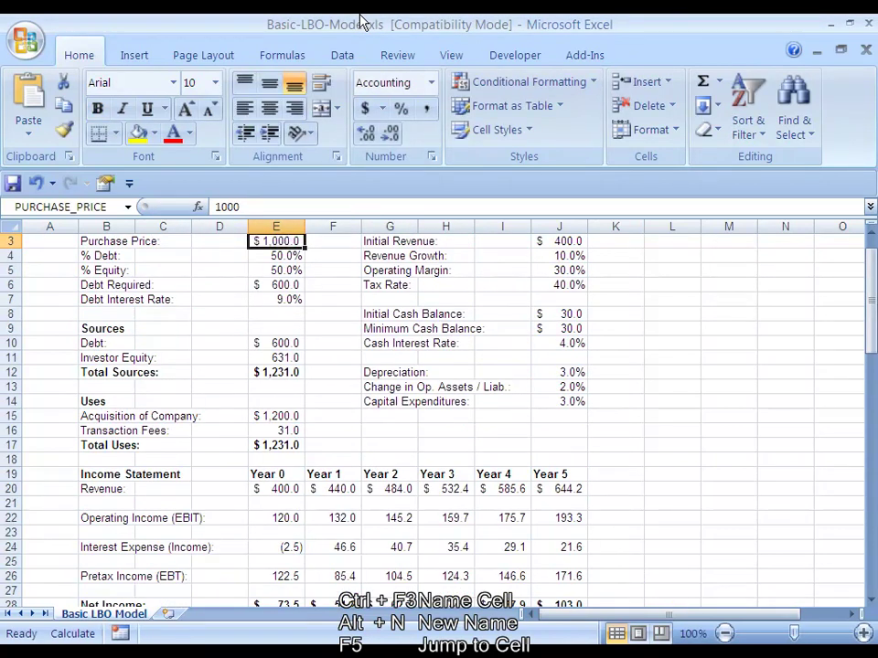
{"action": "key", "text": "Up"}
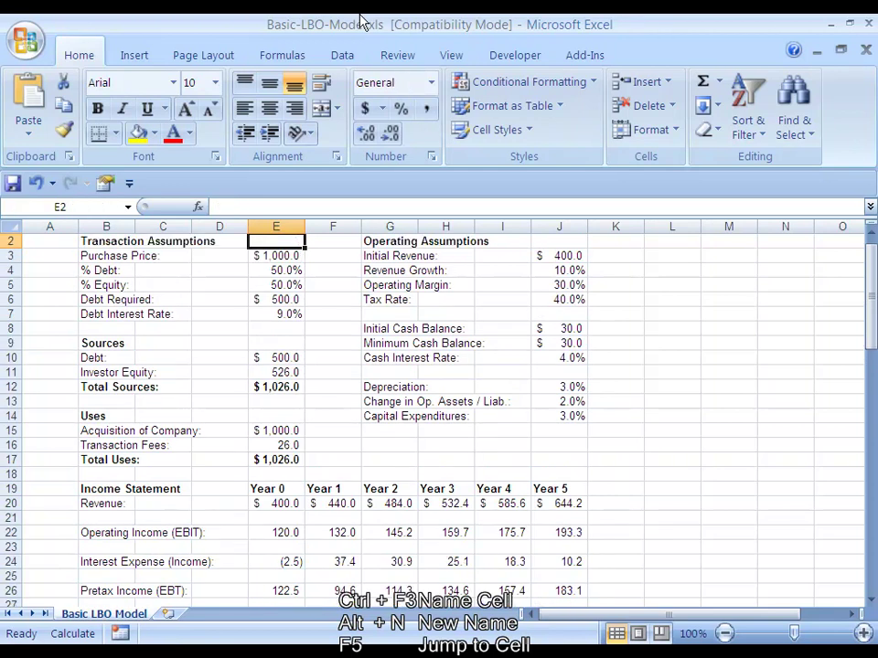
{"action": "key", "text": "Down"}
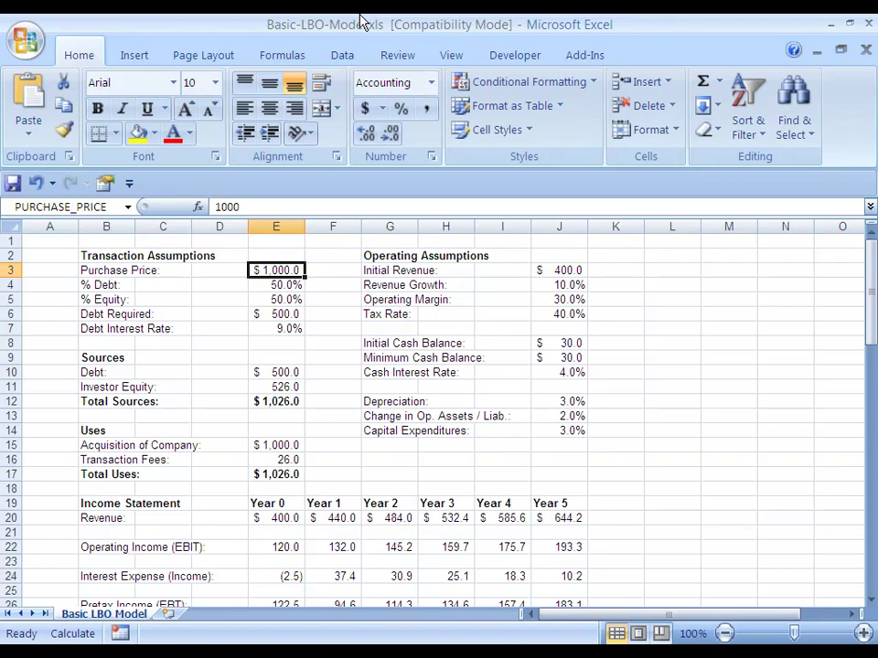
Select all constants except text on the sheet with Go To Special, look over them and collapse the selection to E3
{"action": "key", "text": "F5"}
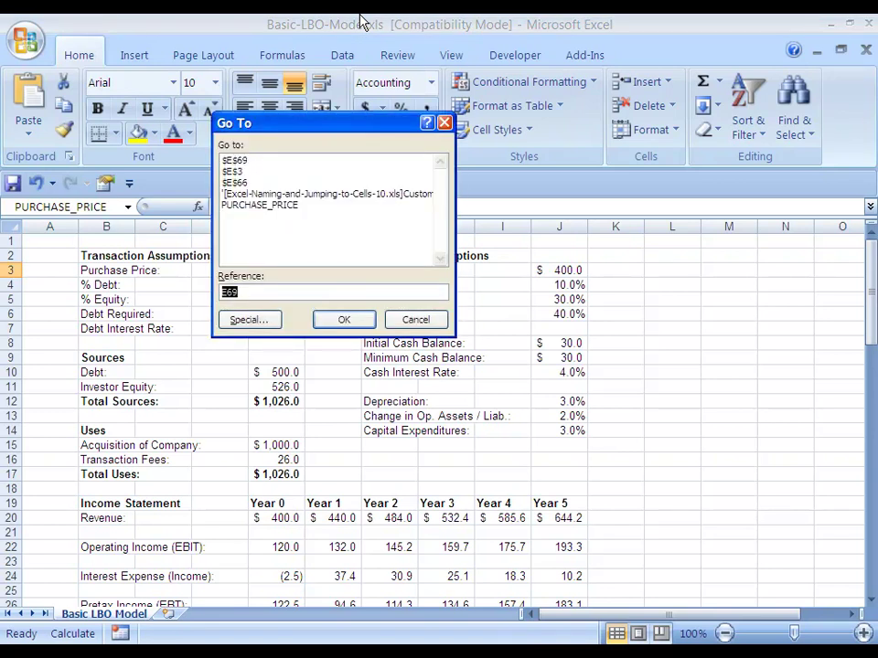
{"action": "key", "text": "alt+s"}
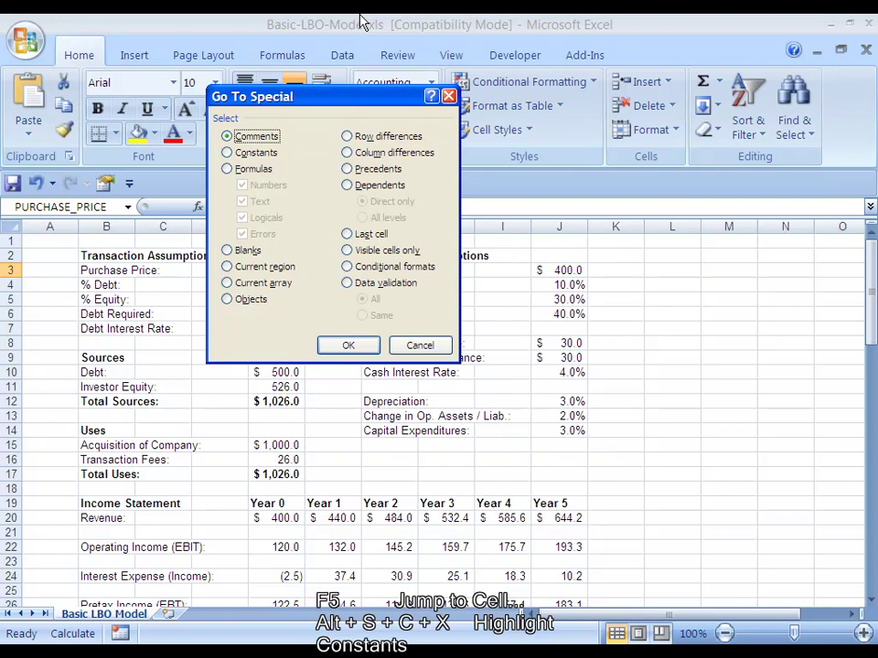
{"action": "key", "text": "alt+c"}
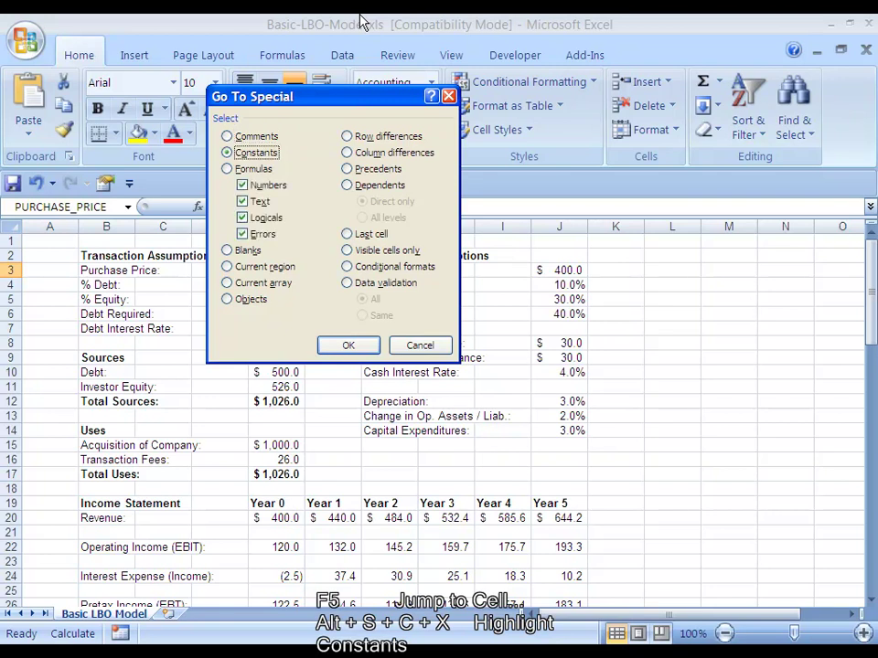
{"action": "key", "text": "alt+x"}
{"action": "key", "text": "Return"}
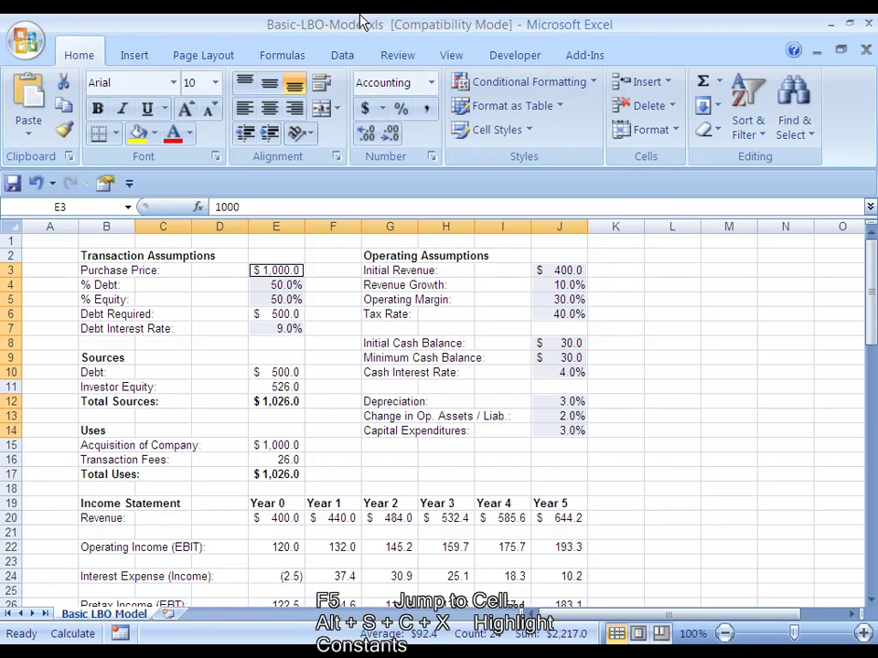
{"action": "scroll", "coordinate": [363, 23], "scroll_direction": "down", "scroll_amount": 4}
{"action": "scroll", "coordinate": [363, 23], "scroll_direction": "up", "scroll_amount": 4}
{"action": "key", "text": "shift+BackSpace"}
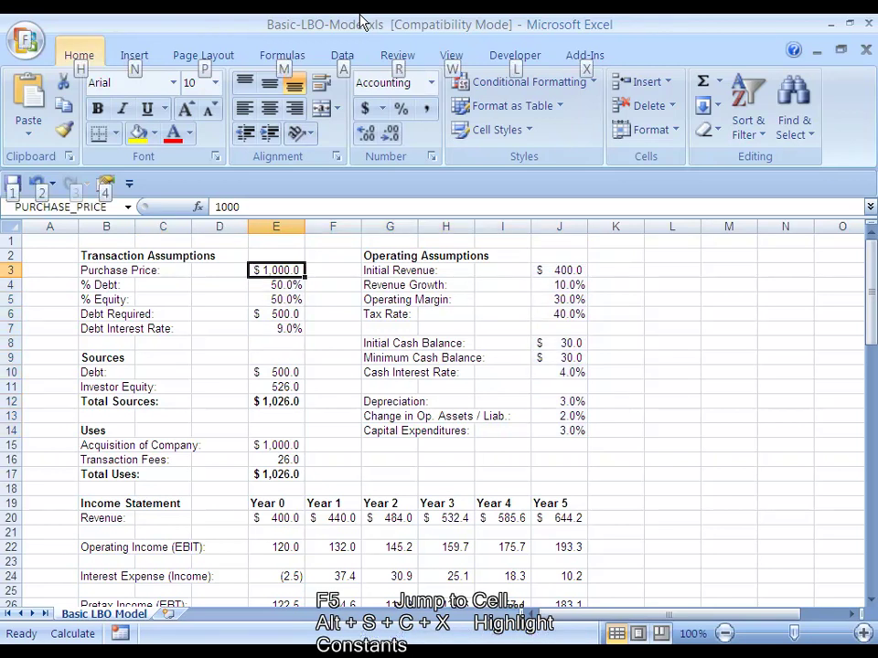
Select all formulas except those returning text with Go To Special, then reduce the selection to the Debt Required cell E6
{"action": "key", "text": "F5"}
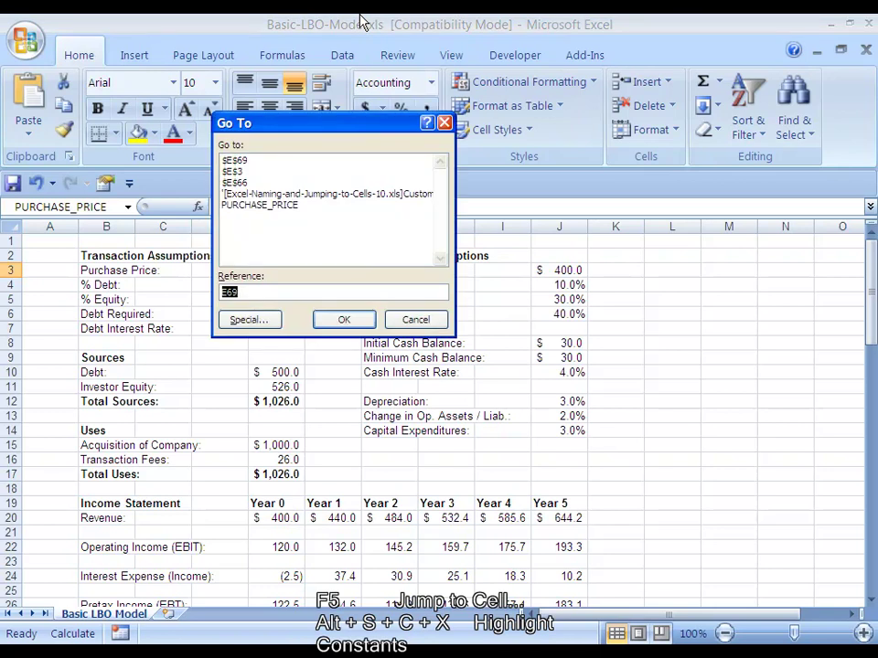
{"action": "key", "text": "alt+s"}
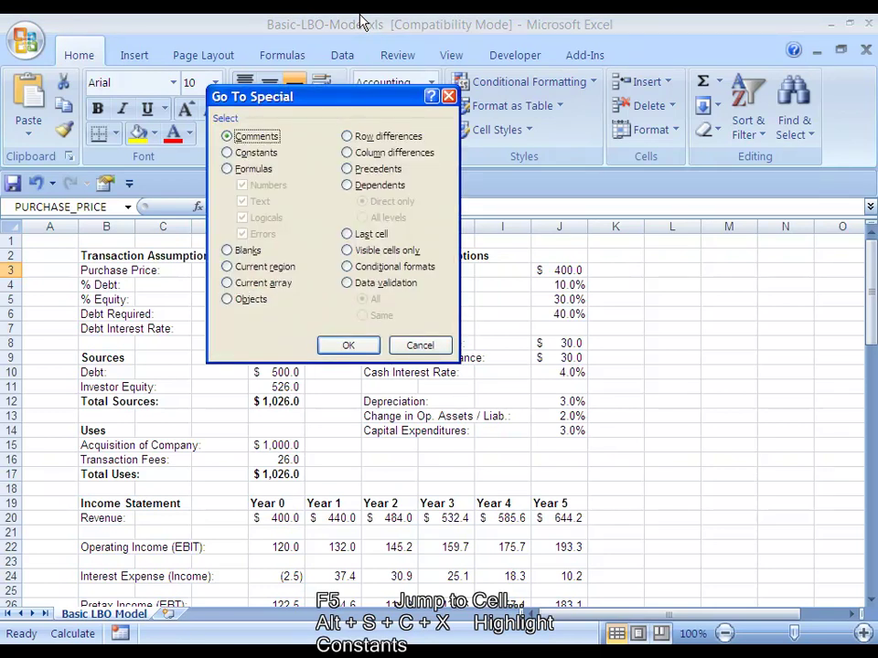
{"action": "key", "text": "alt+f"}
{"action": "key", "text": "alt+x"}
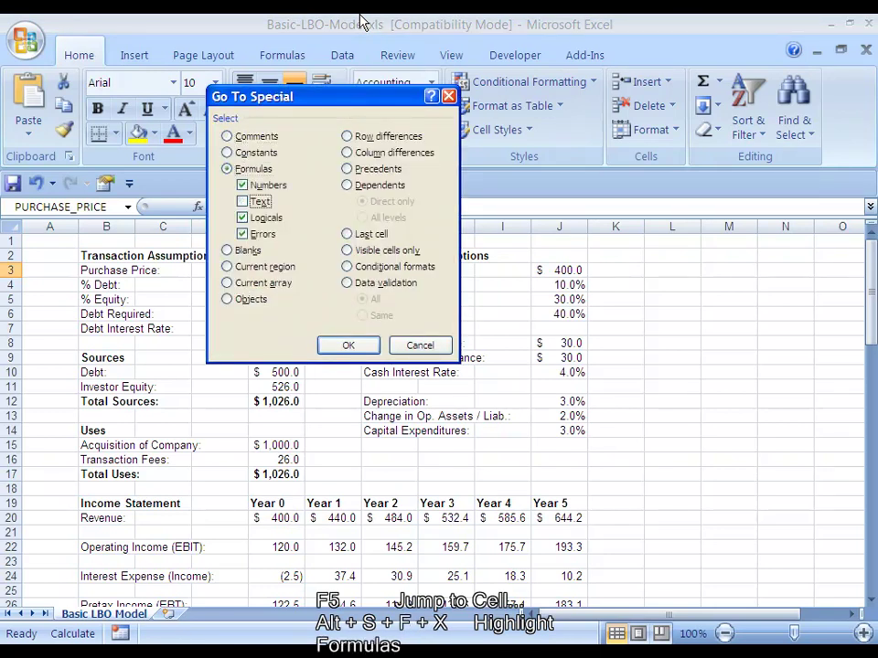
{"action": "key", "text": "Return"}
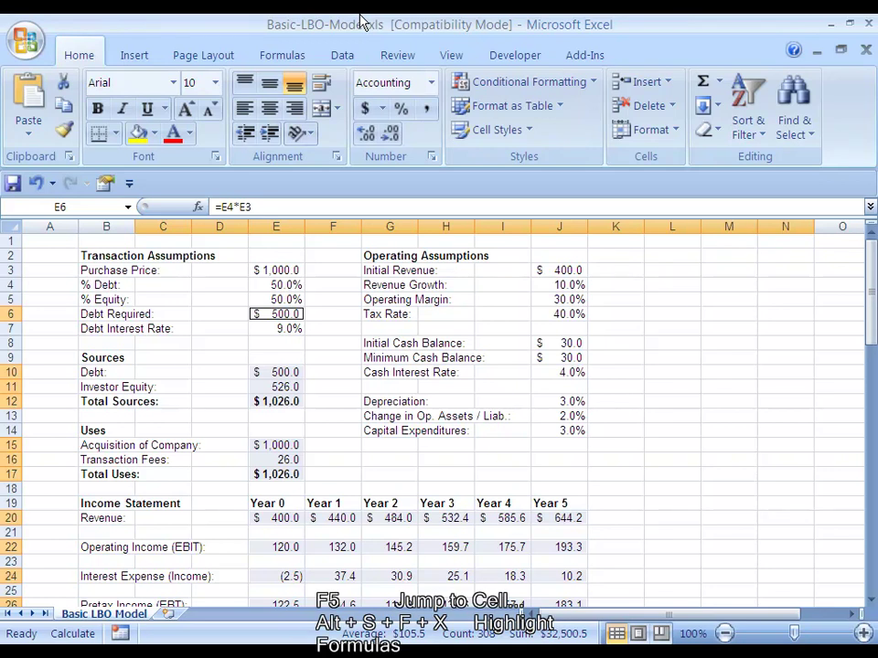
{"action": "key", "text": "Down"}
{"action": "key", "text": "Up"}
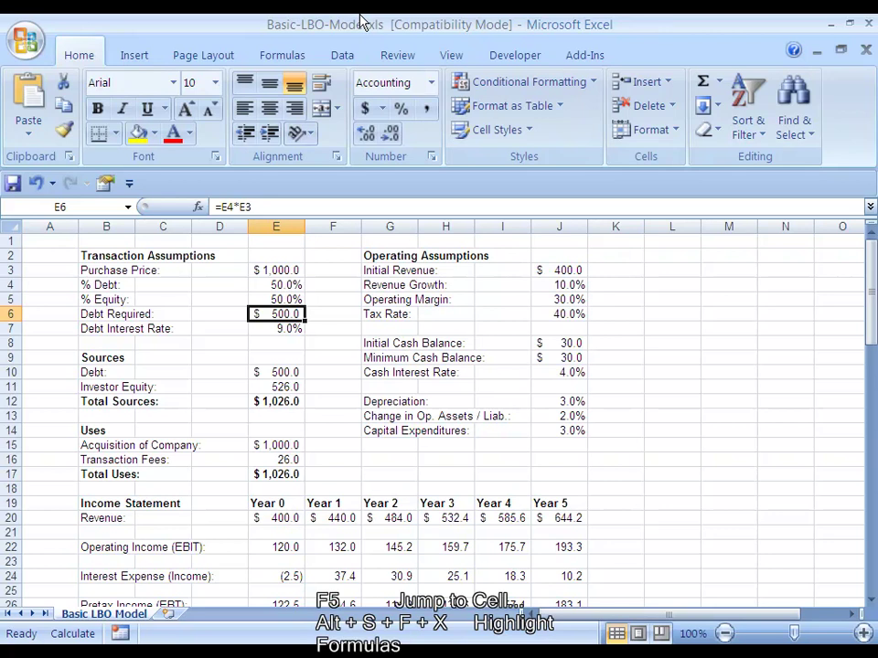
Close Basic-LBO-Model.xls without saving changes and go to cell A1 of the Customer Data sheet
{"action": "key", "text": "ctrl+w"}
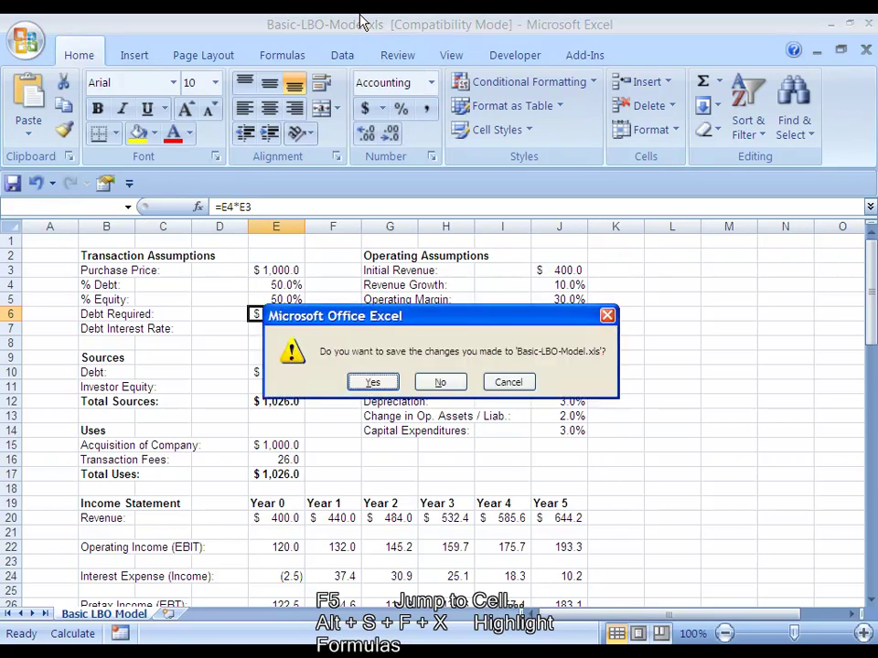
{"action": "key", "text": "n"}
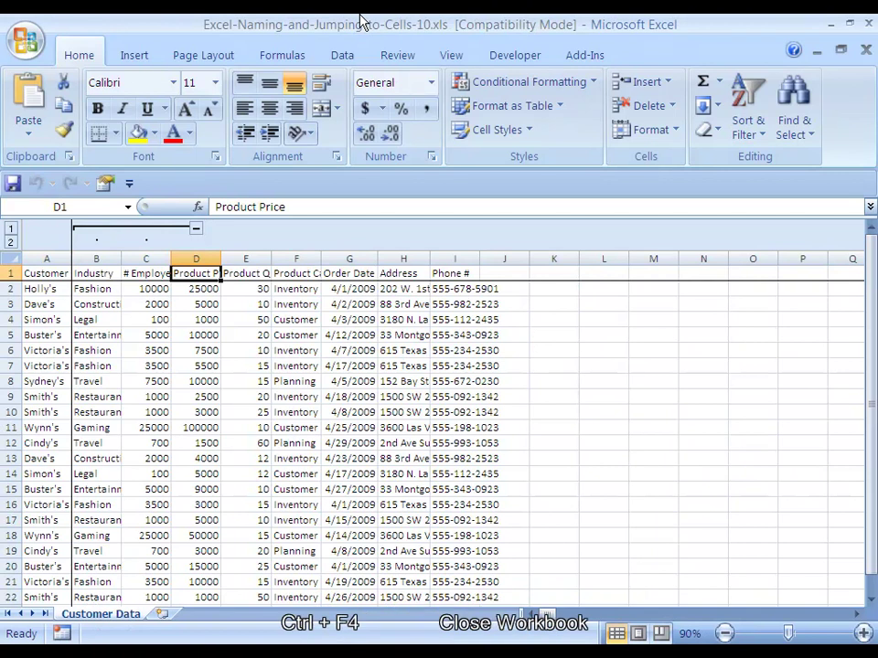
{"action": "key", "text": "ctrl+Home"}
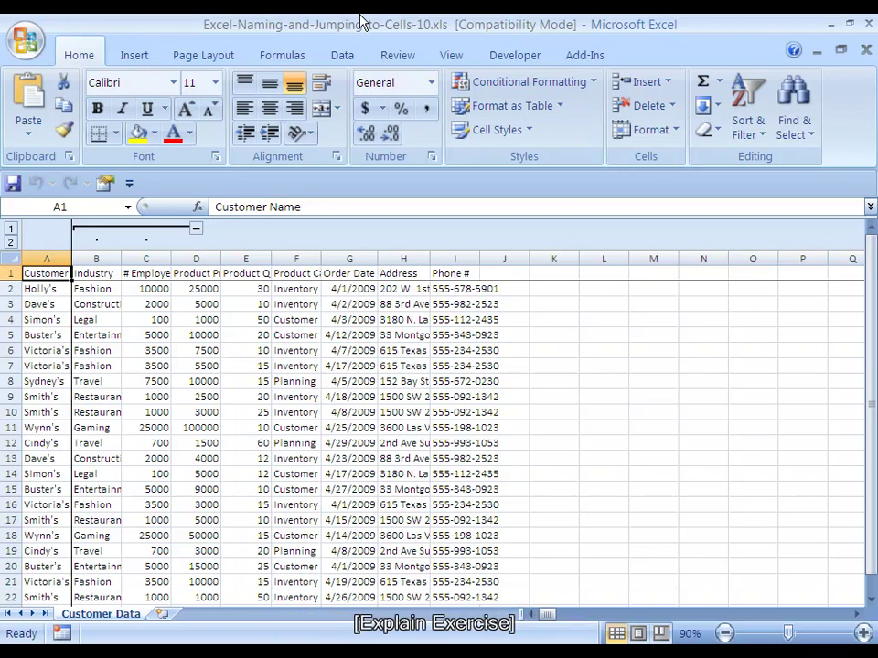
Name the last cell of the customer data, I22, as BOTTOM_RIGHT with Workbook scope
{"action": "key", "text": "ctrl+Right"}
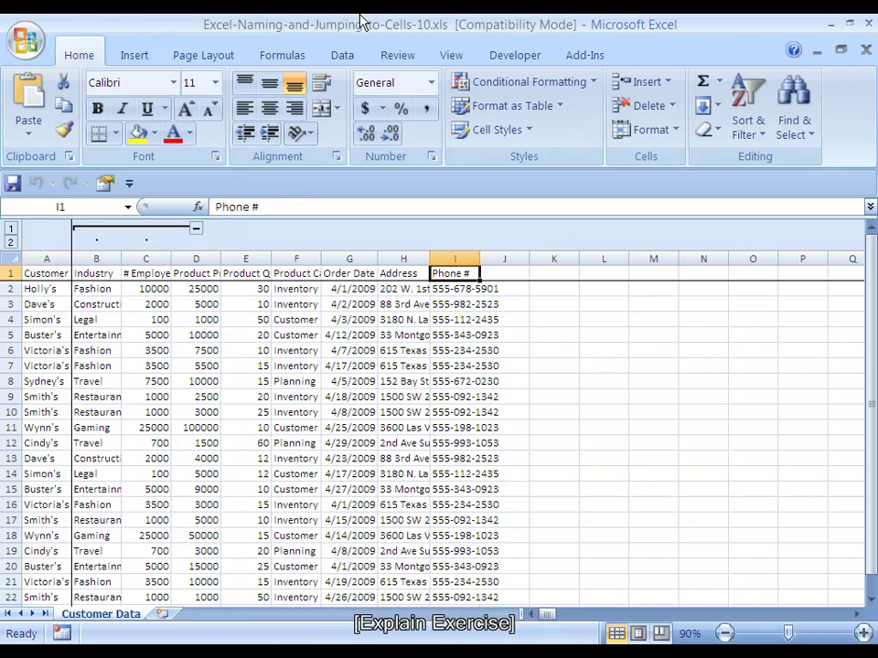
{"action": "key", "text": "ctrl+Down"}
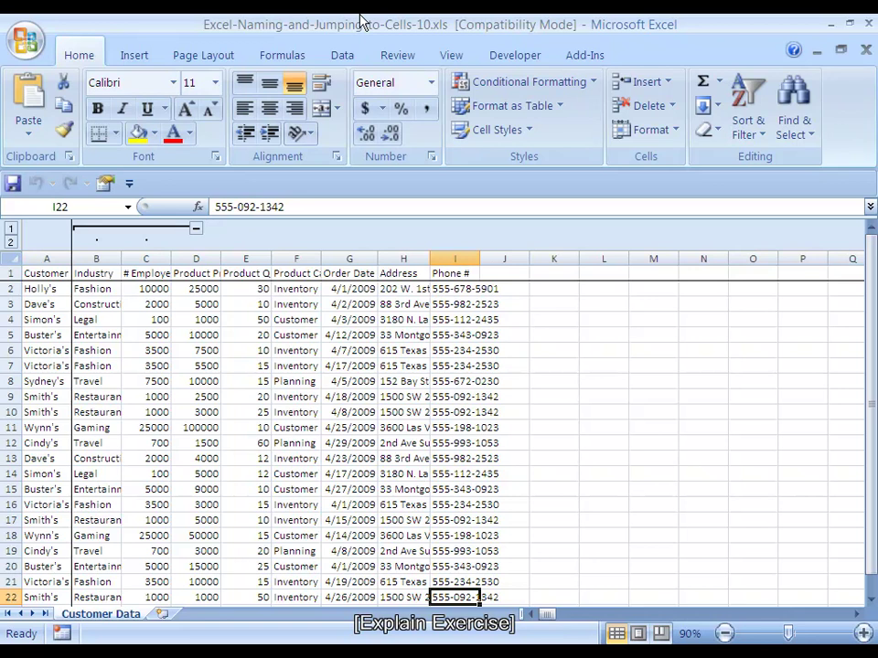
{"action": "key", "text": "ctrl+F3"}
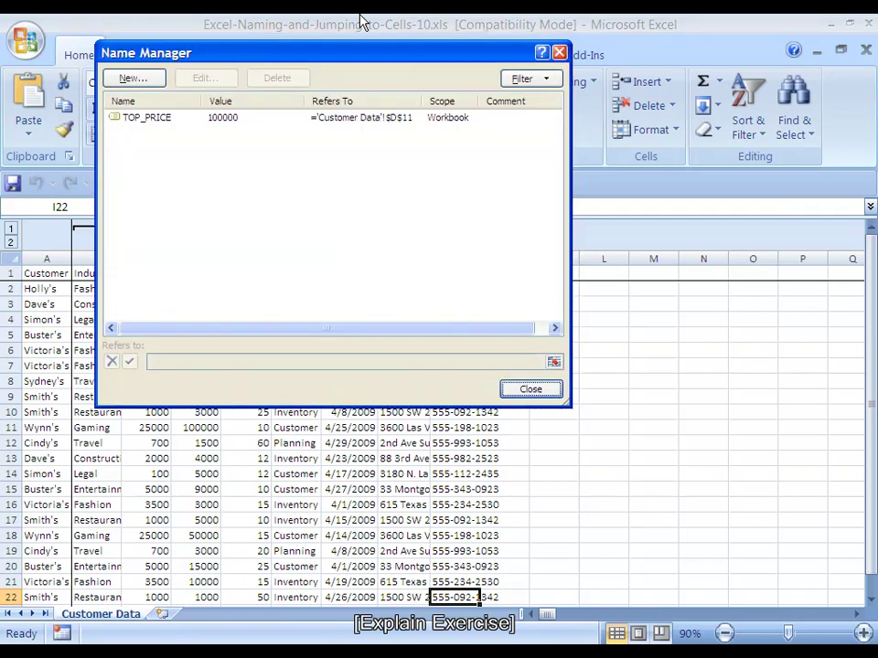
{"action": "key", "text": "alt+n"}
{"action": "type", "text": "BOTT"}
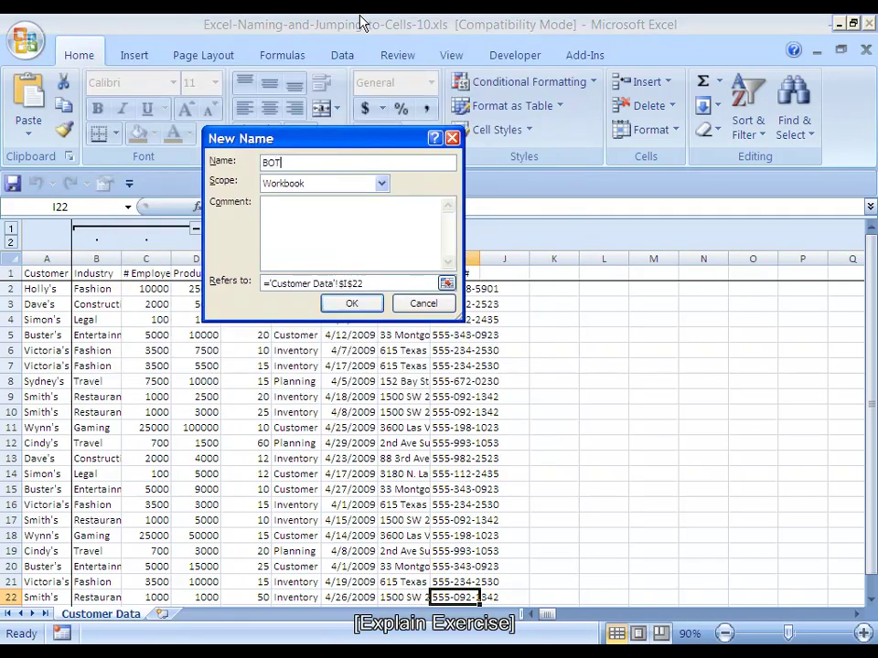
{"action": "type", "text": "OM_RIGHT"}
{"action": "key", "text": "Return"}
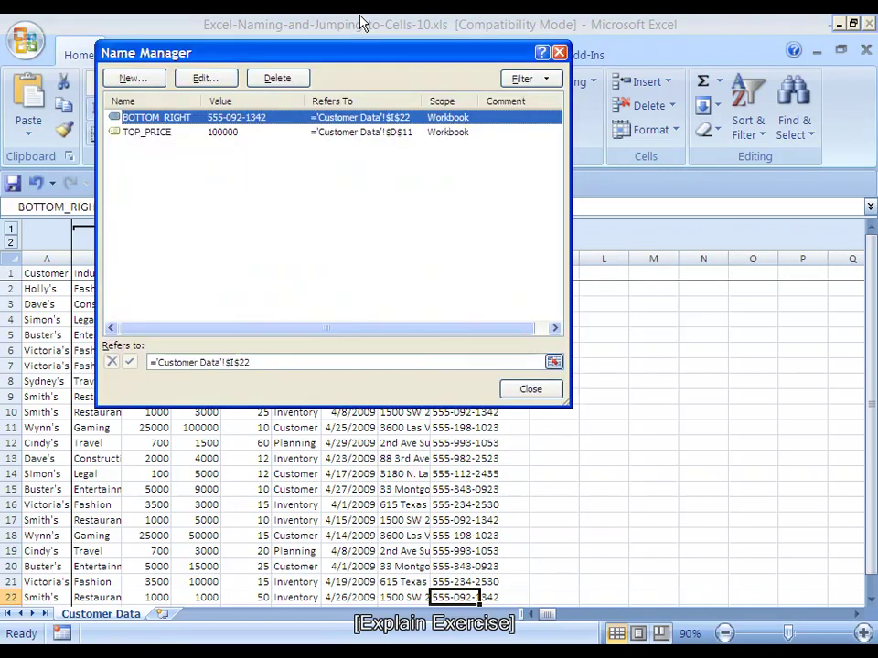
{"action": "key", "text": "Escape"}
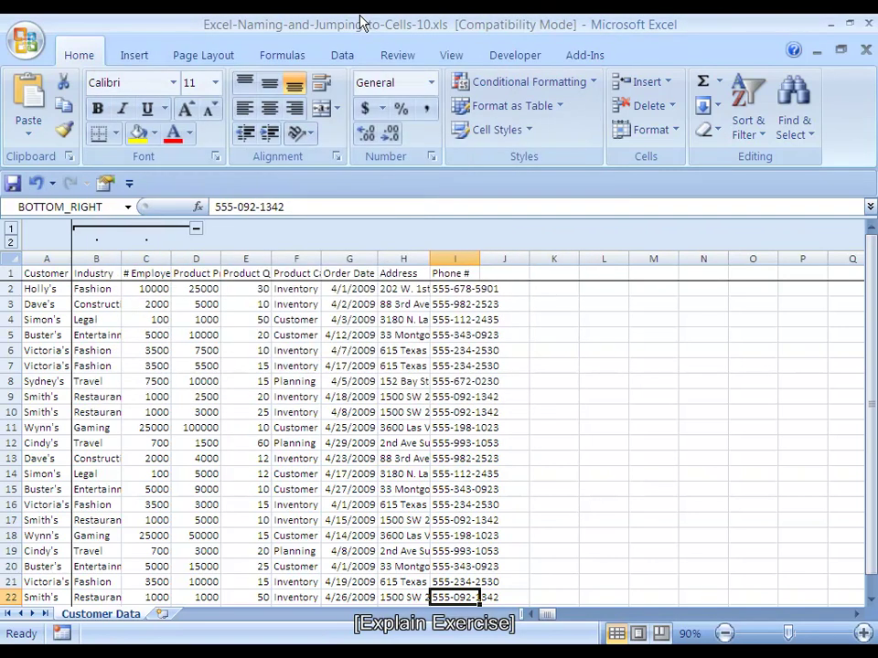
Move to the sheet's last cell IV65536, then jump back to BOTTOM_RIGHT with Go To
{"action": "key", "text": "ctrl+Down"}
{"action": "key", "text": "ctrl+Right"}
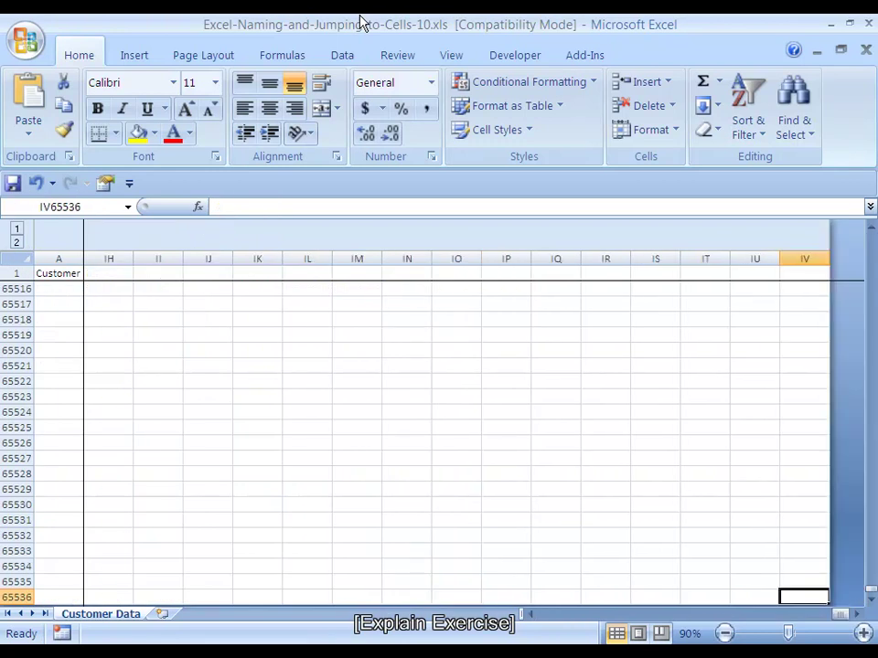
{"action": "key", "text": "F5"}
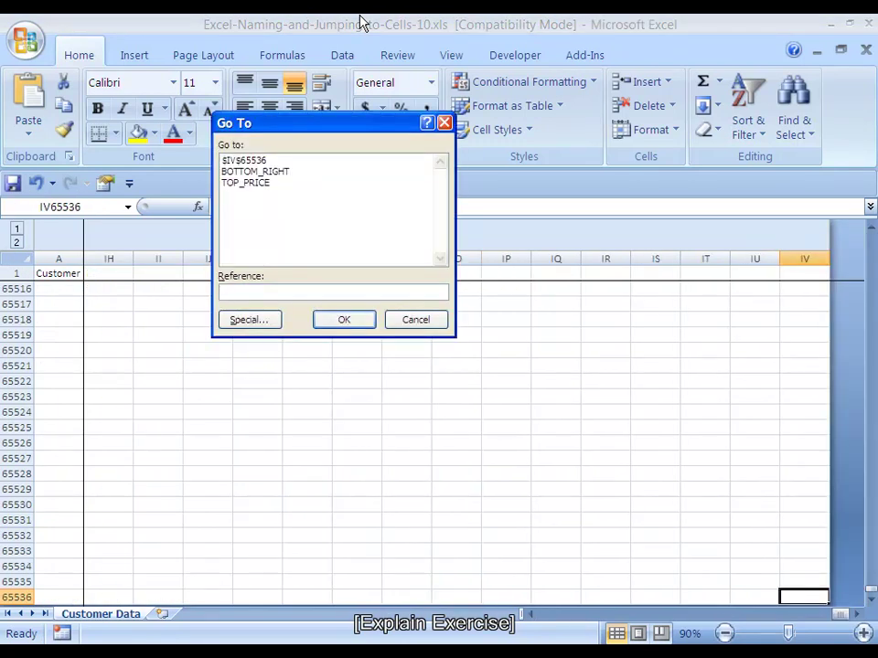
{"action": "key", "text": "Down"}
{"action": "key", "text": "Down"}
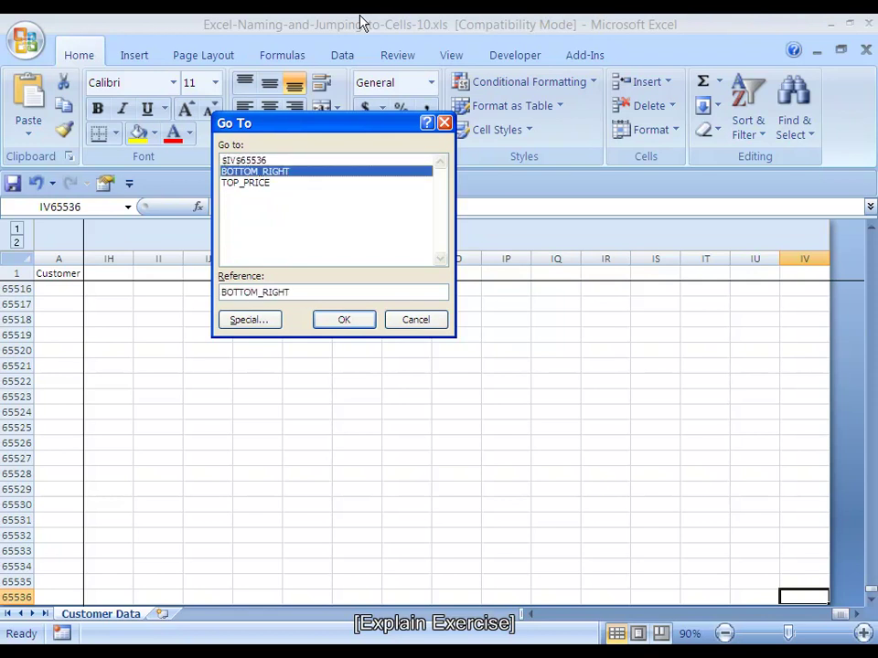
{"action": "key", "text": "Return"}
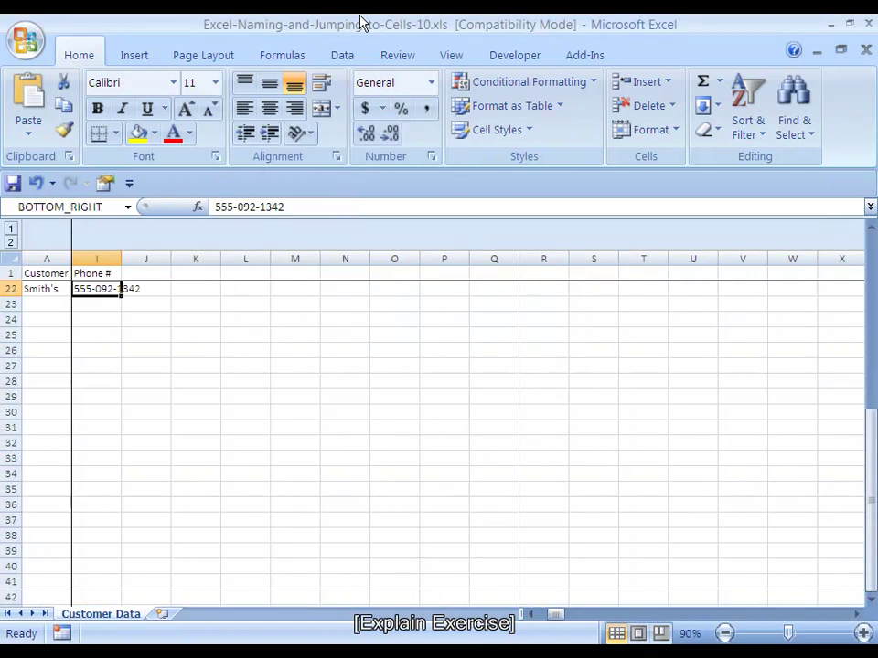
Return to cell A1, then jump to the last used cell of the customer data
{"action": "key", "text": "Left"}
{"action": "key", "text": "Left"}
{"action": "key", "text": "Left"}
{"action": "key", "text": "ctrl+Home"}
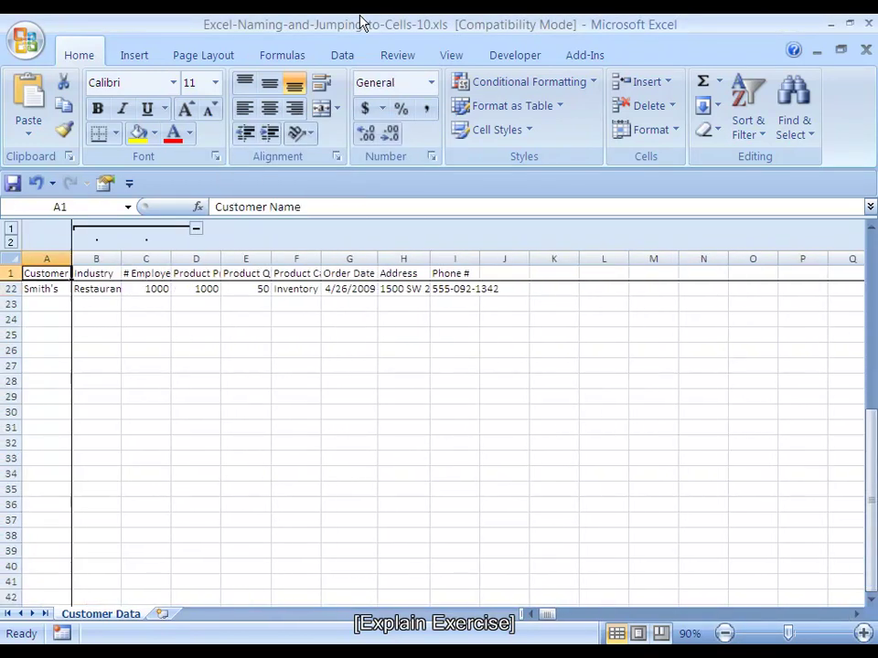
{"action": "key", "text": "Down"}
{"action": "key", "text": "ctrl+End"}
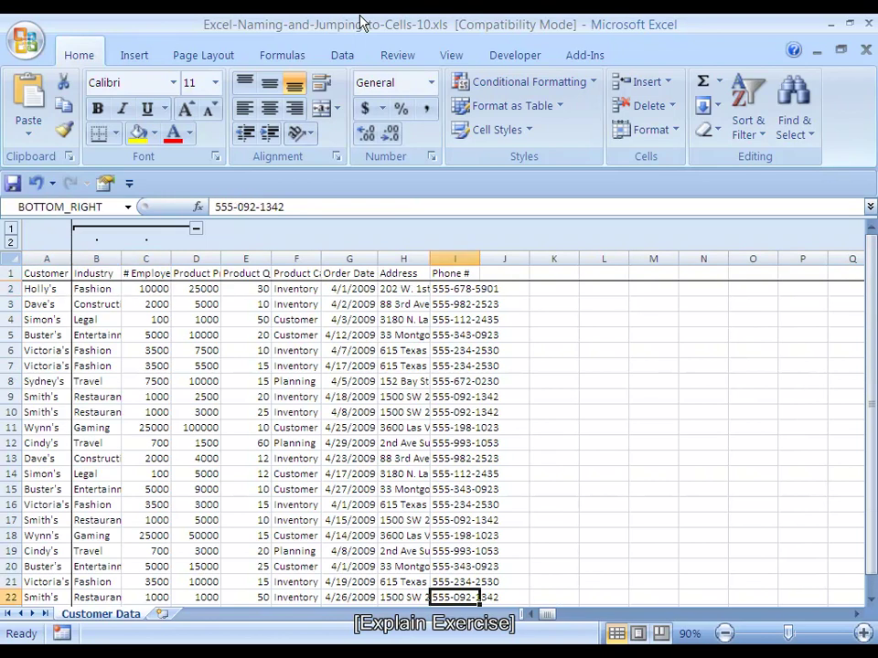
Move out to cell IV65536 again and use Go To to jump back into the data
{"action": "key", "text": "ctrl+Down"}
{"action": "key", "text": "ctrl+Right"}
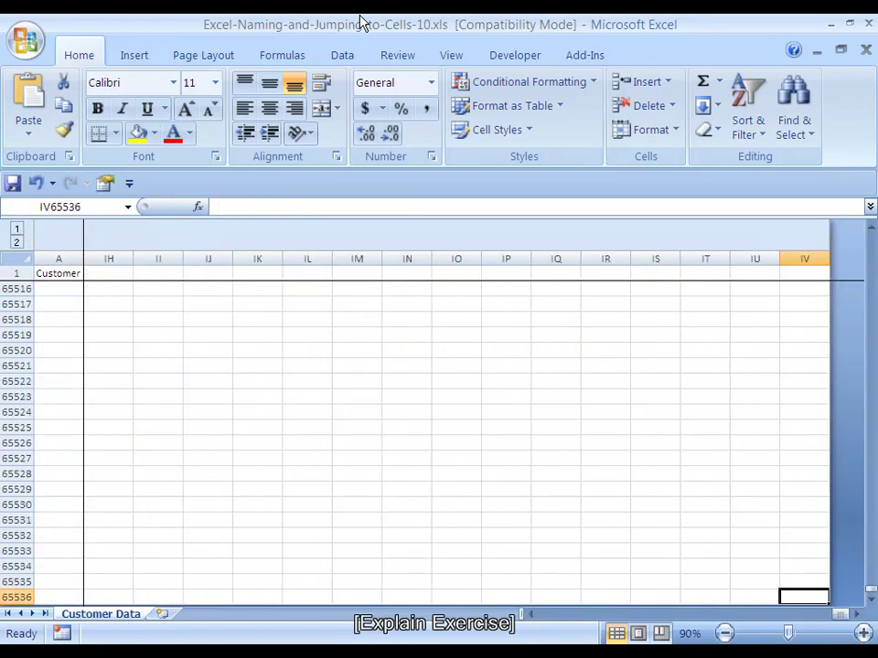
{"action": "key", "text": "F5"}
{"action": "key", "text": "Down"}
{"action": "key", "text": "Return"}
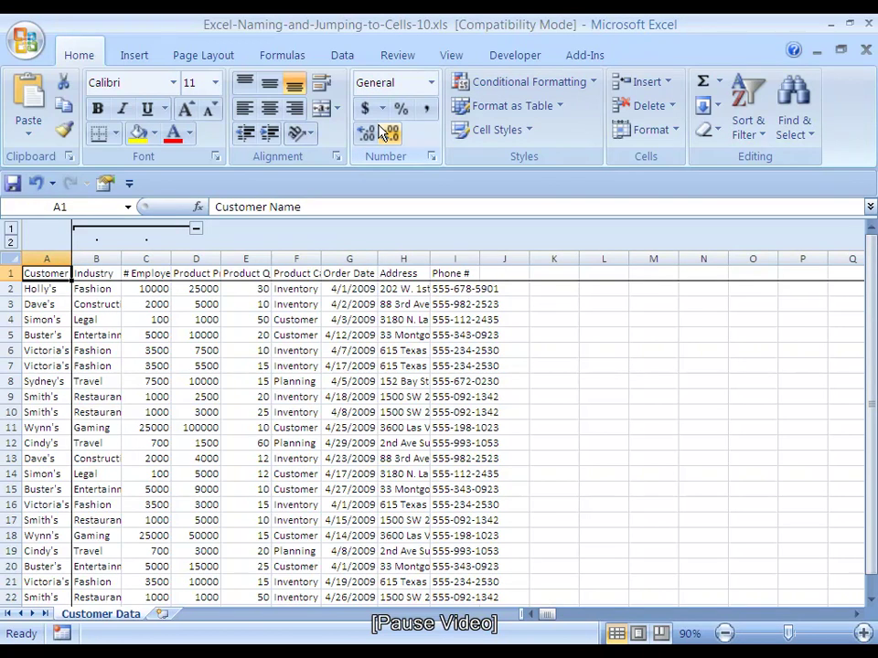
Go from A1 to the data's last cell I22 and define the Workbook-scope name BOTTOM_RIGHT for it
{"action": "key", "text": "ctrl+Right"}
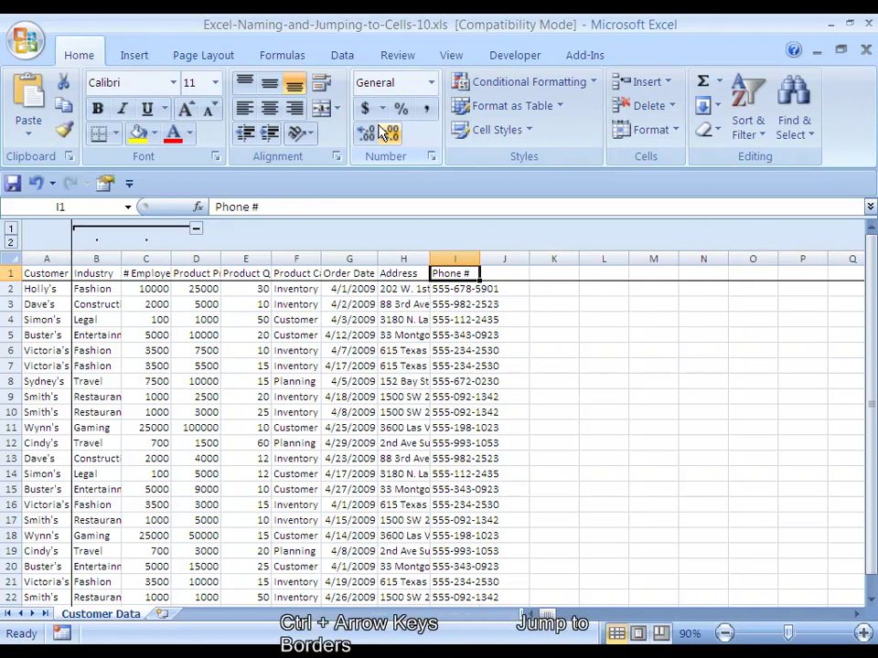
{"action": "key", "text": "ctrl+Down"}
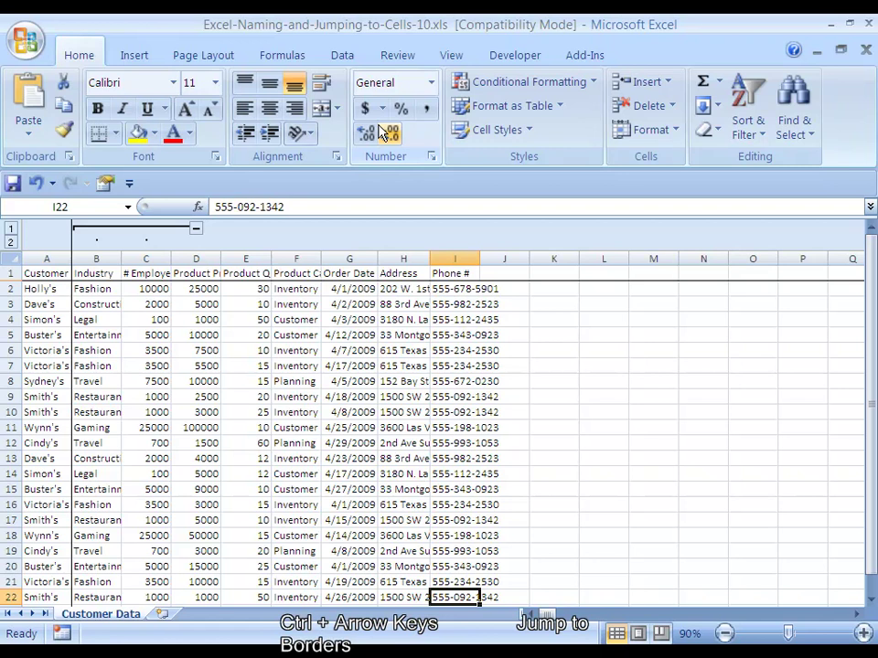
{"action": "key", "text": "ctrl+F3"}
{"action": "key", "text": "alt+n"}
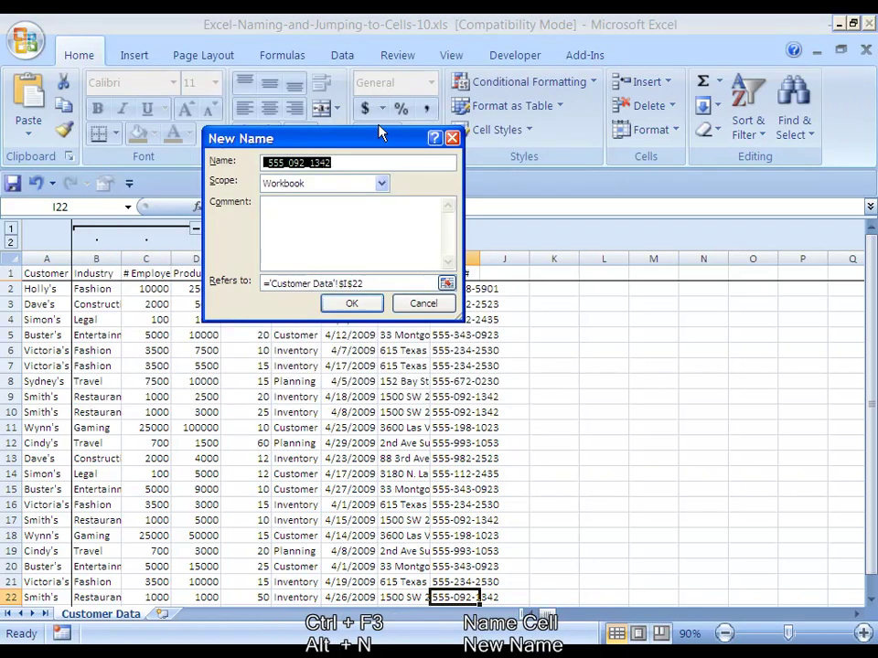
{"action": "type", "text": "BOTTOM_RIGHT"}
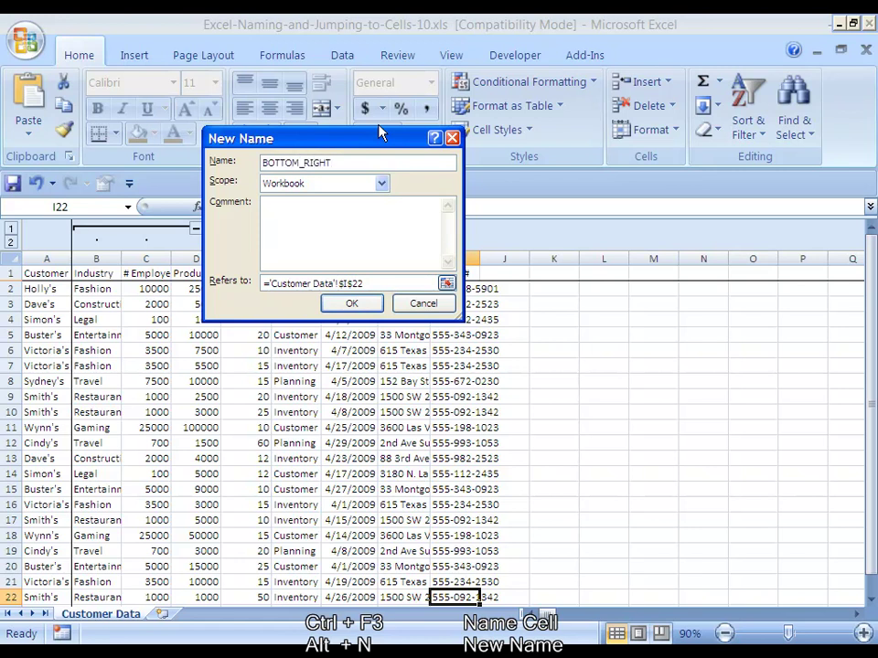
{"action": "key", "text": "Return"}
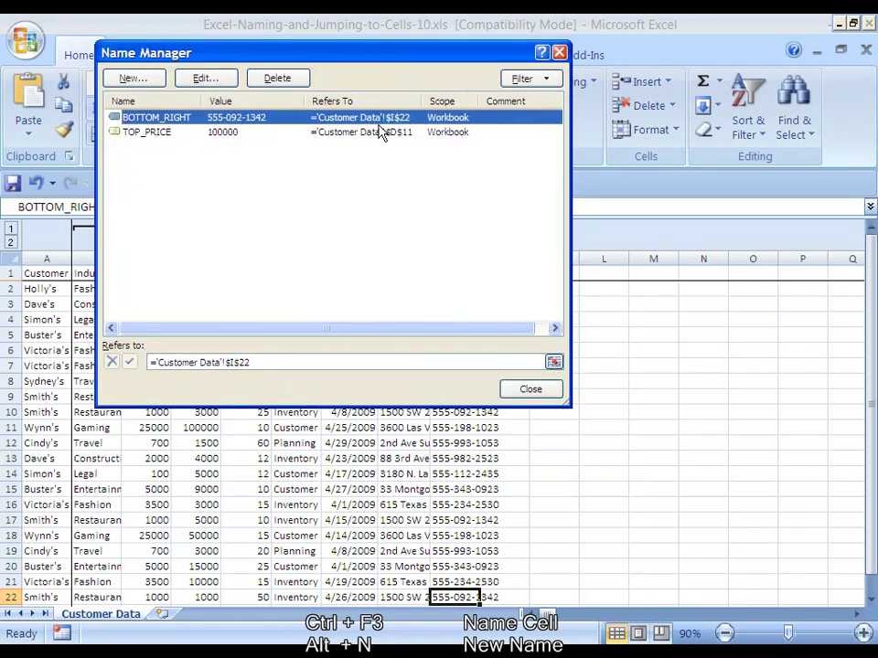
{"action": "key", "text": "Escape"}
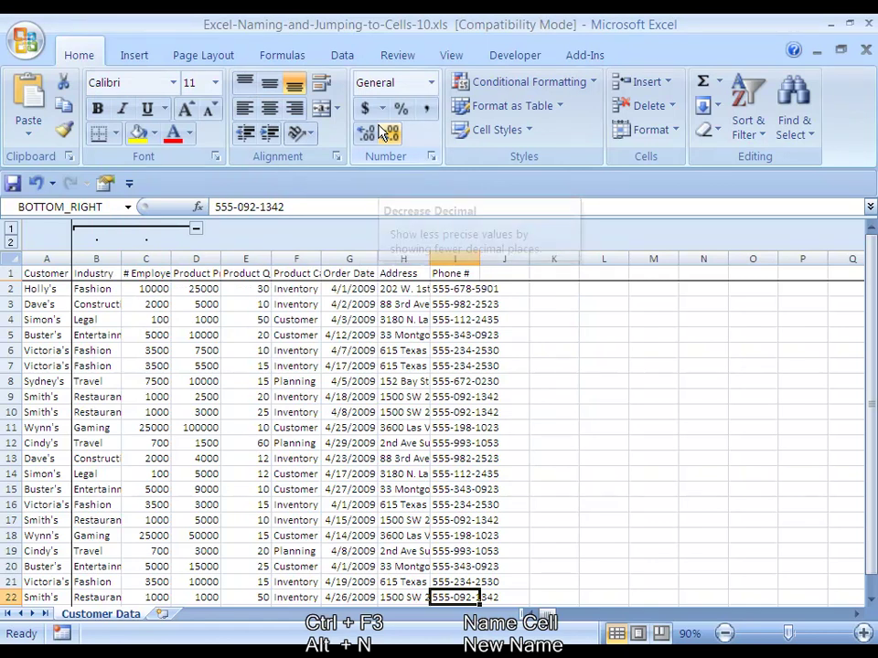
Move to the sheet's far corner cell IV65536 and return to the named cell BOTTOM_RIGHT with Go To
{"action": "key", "text": "ctrl+Down"}
{"action": "key", "text": "ctrl+Right"}
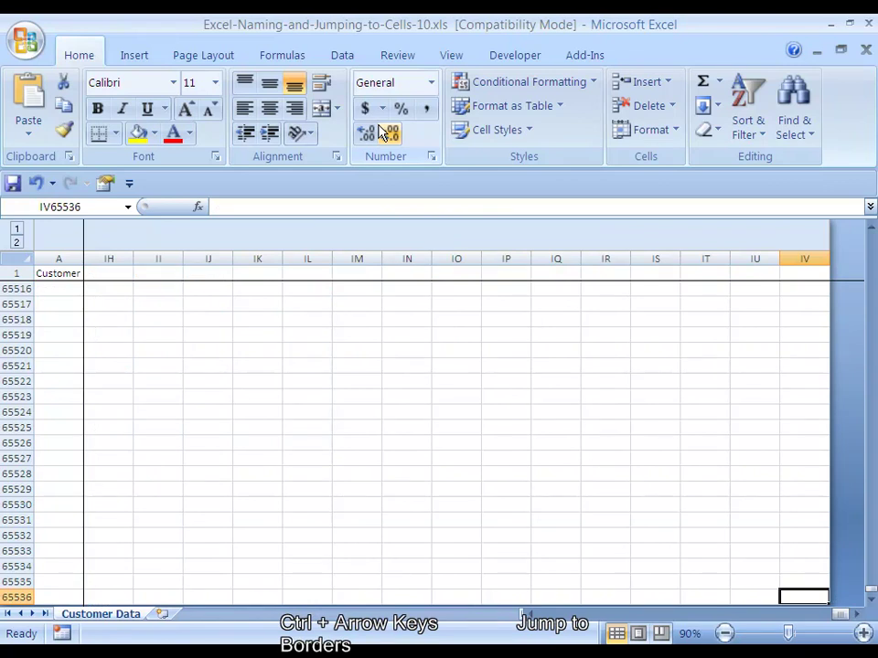
{"action": "key", "text": "F5"}
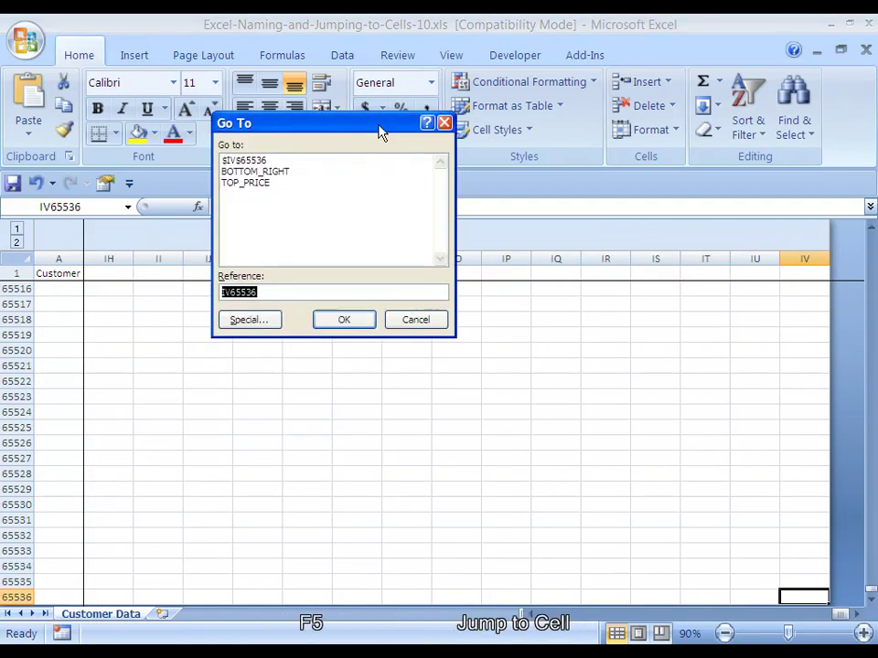
{"action": "key", "text": "shift+Tab"}
{"action": "key", "text": "Down"}
{"action": "key", "text": "Down"}
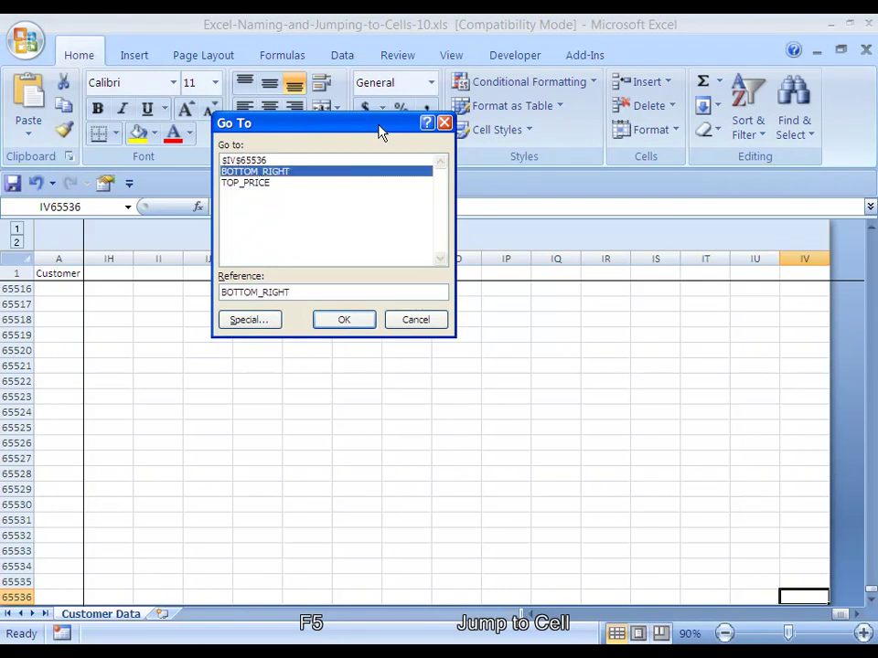
{"action": "key", "text": "Return"}
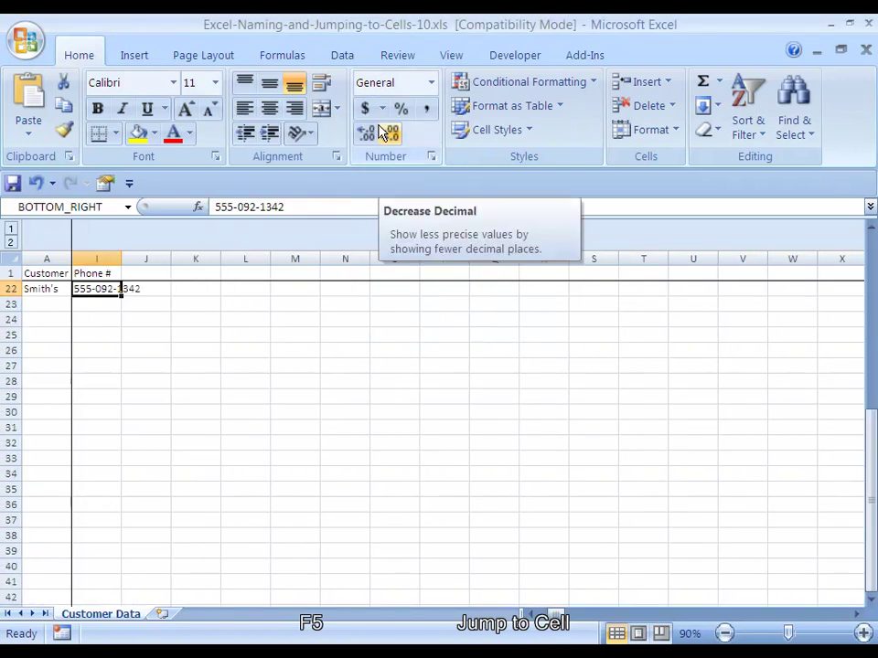
Move back along row 22 to column A and up that column to cell A1
{"action": "key", "text": "Left"}
{"action": "key", "text": "Left"}
{"action": "key", "text": "Left"}
{"action": "key", "text": "Left"}
{"action": "key", "text": "Left"}
{"action": "key", "text": "Left"}
{"action": "key", "text": "Left"}
{"action": "key", "text": "Left"}
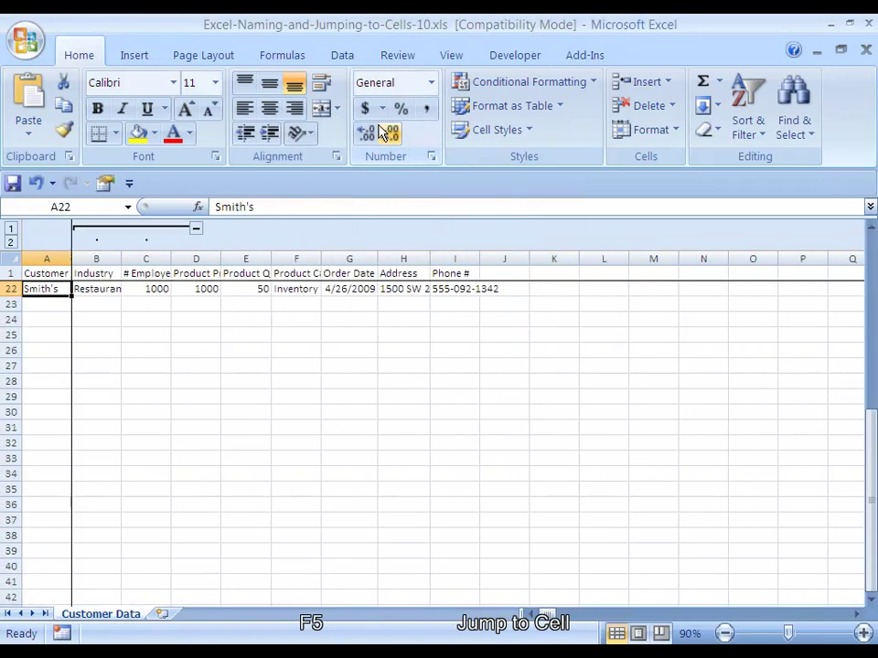
{"action": "key", "text": "Up"}
{"action": "key", "text": "Up"}
{"action": "key", "text": "Up"}
{"action": "key", "text": "Up"}
{"action": "key", "text": "Up"}
{"action": "key", "text": "Up"}
{"action": "key", "text": "Up"}
{"action": "key", "text": "Up"}
{"action": "key", "text": "Up"}
{"action": "key", "text": "Up"}
{"action": "key", "text": "Up"}
{"action": "key", "text": "Up"}
{"action": "key", "text": "Up"}
{"action": "key", "text": "Up"}
{"action": "key", "text": "Up"}
{"action": "key", "text": "Up"}
{"action": "key", "text": "Up"}
{"action": "key", "text": "Up"}
{"action": "key", "text": "Up"}
{"action": "key", "text": "Up"}
{"action": "key", "text": "Down"}
{"action": "key", "text": "Up"}
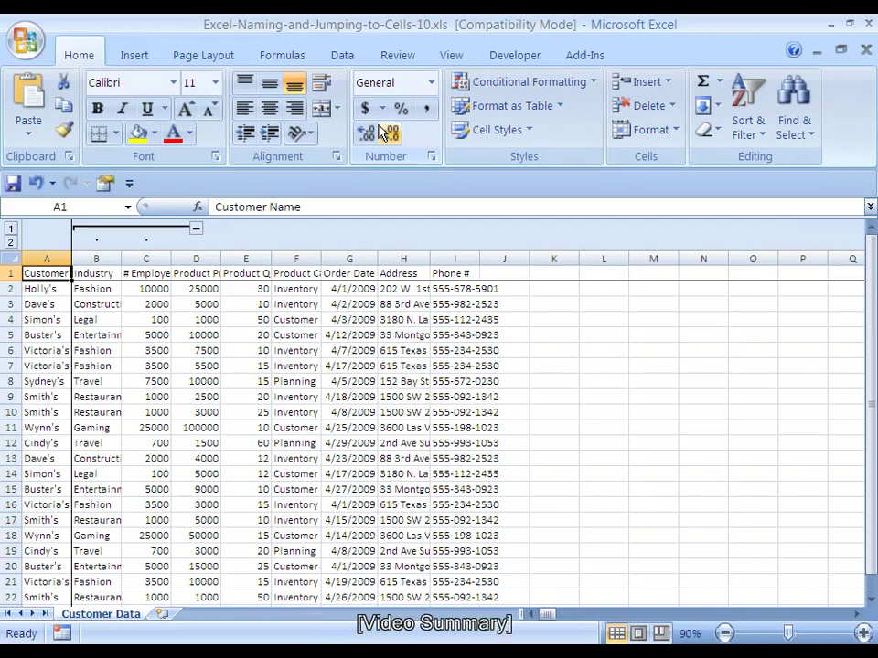